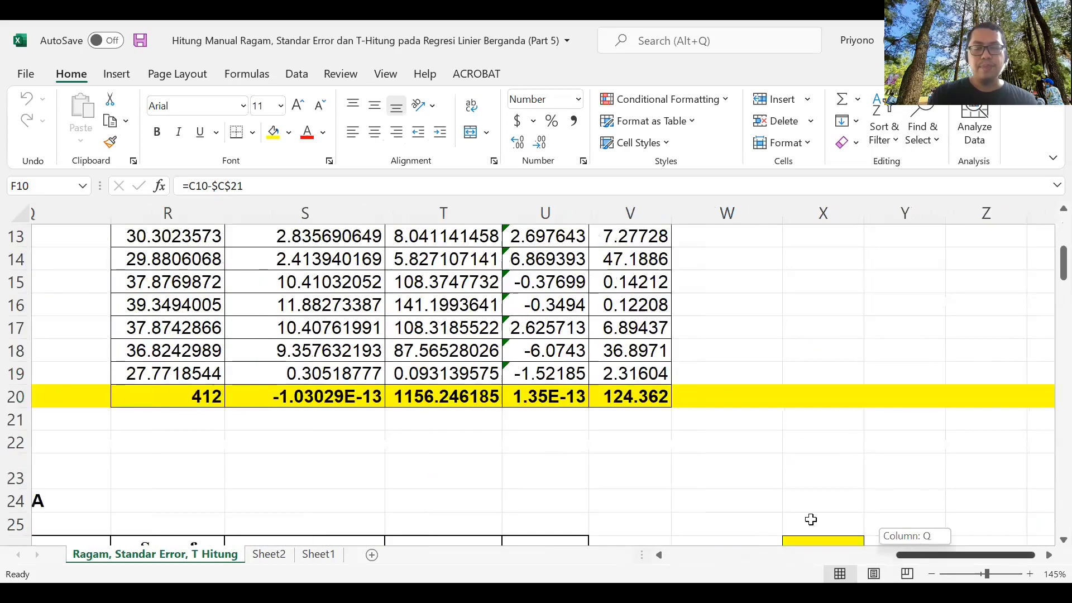
Step: Examine the UJI ANOVA results table and the table of ANOVA formulas beneath it
scroll(708, 477, down, 3)
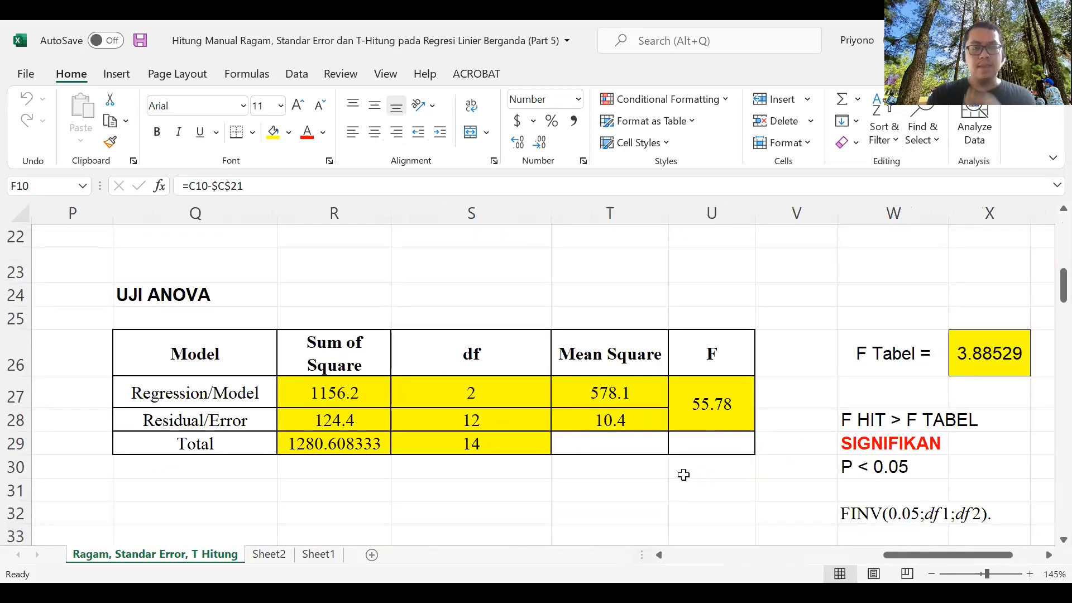
scroll(357, 455, down, 1)
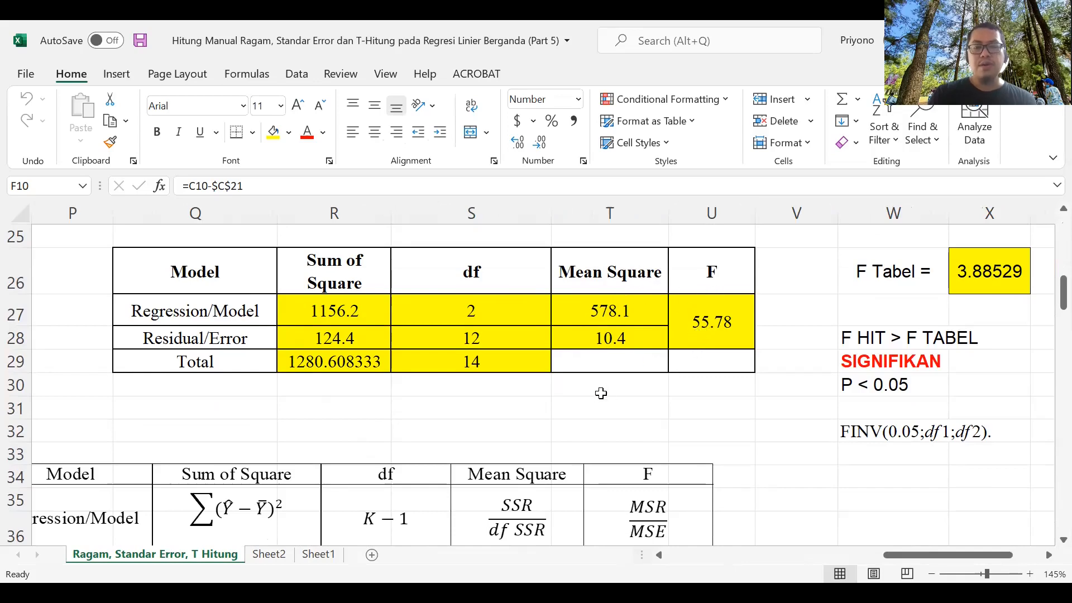
scroll(601, 393, down, 1)
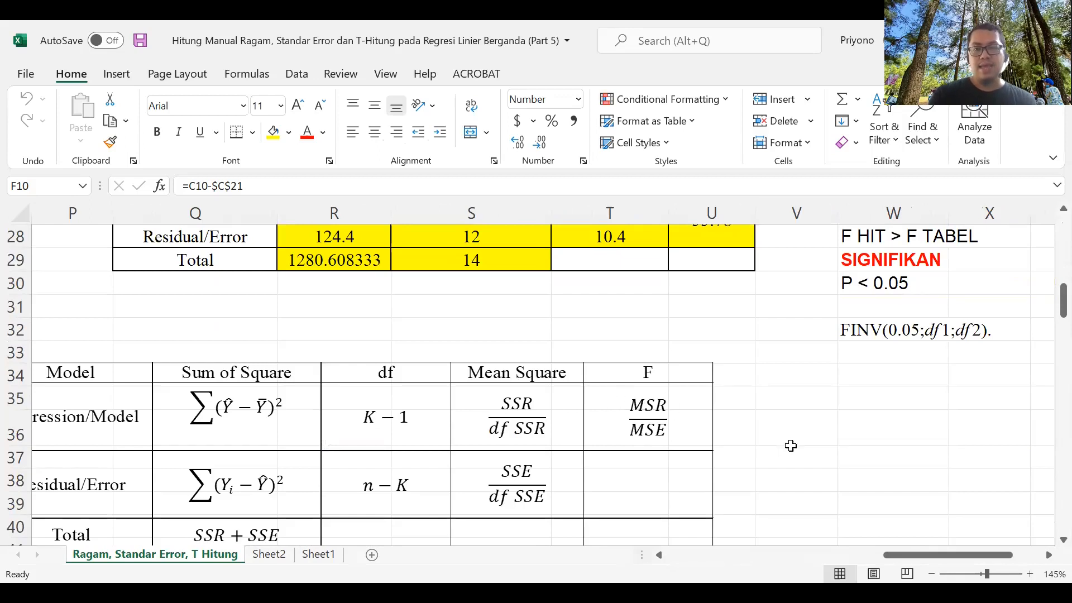
scroll(836, 485, down, 1)
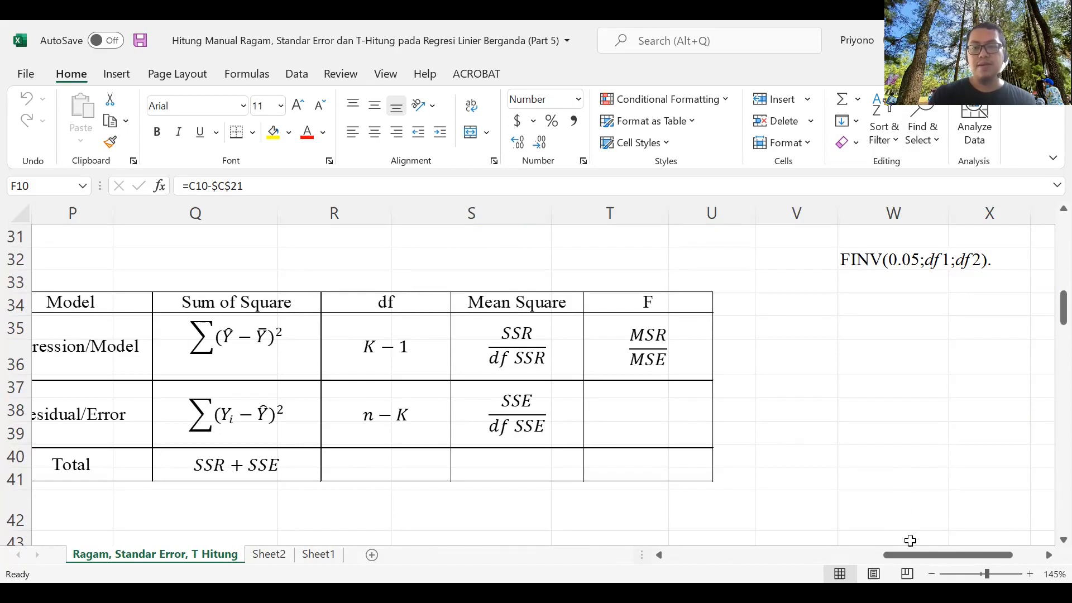
drag(910, 555, 873, 556)
Step: Compare the SSE and error variance formulas in rows 47–50 with the Residual/Error formulas in the ANOVA formula table
scroll(670, 493, down, 3)
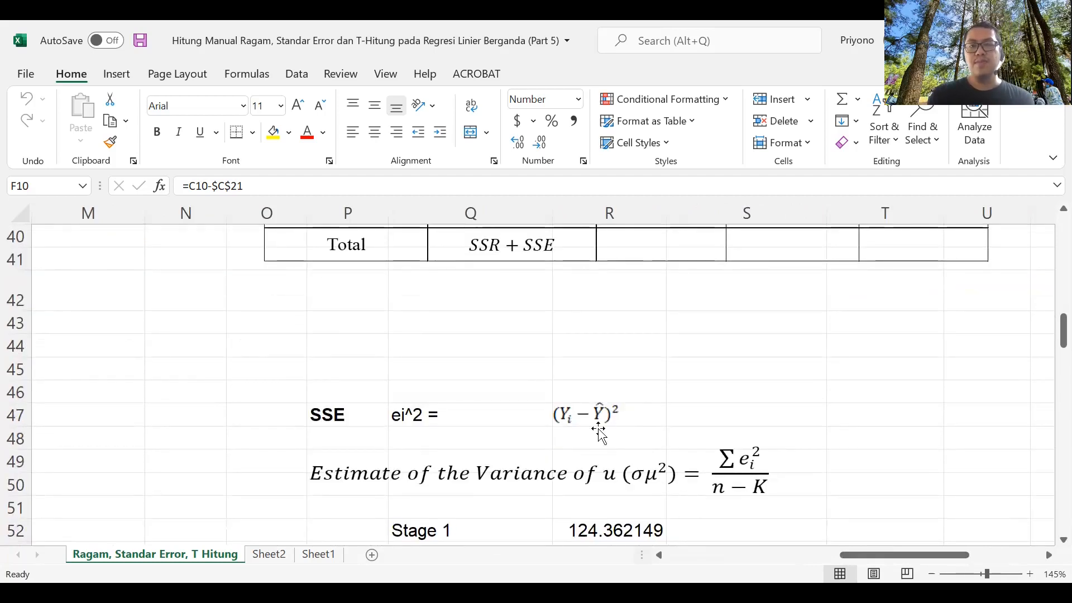
scroll(362, 450, down, 1)
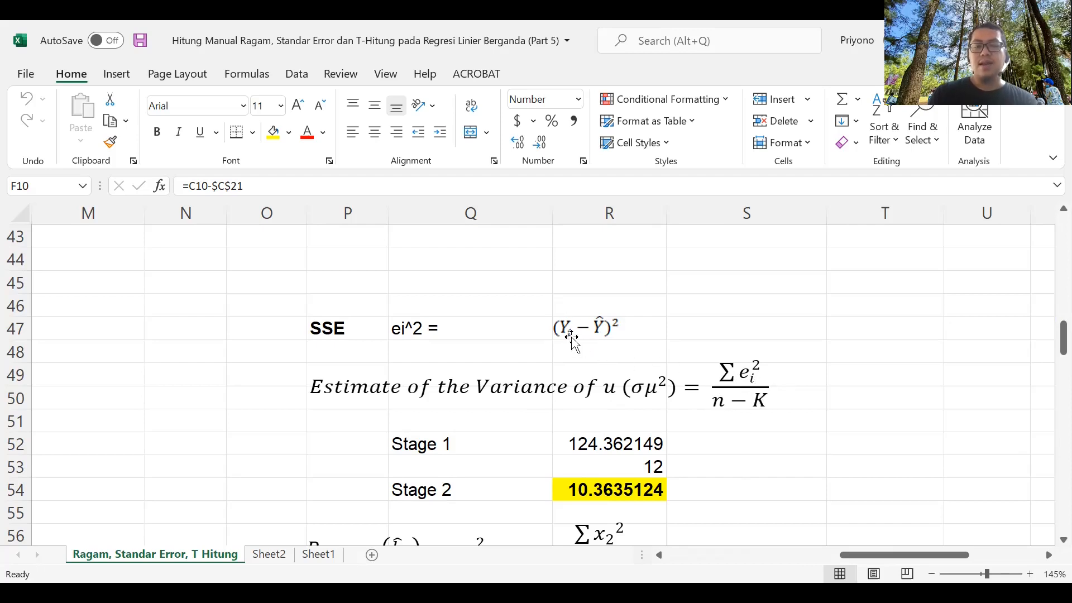
scroll(559, 356, up, 4)
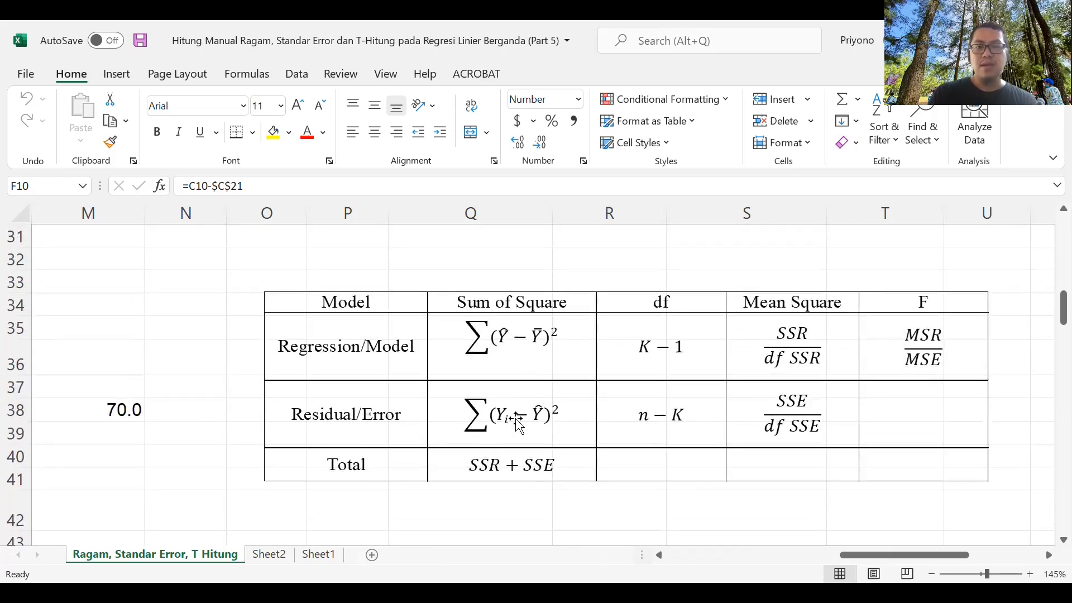
scroll(546, 414, down, 4)
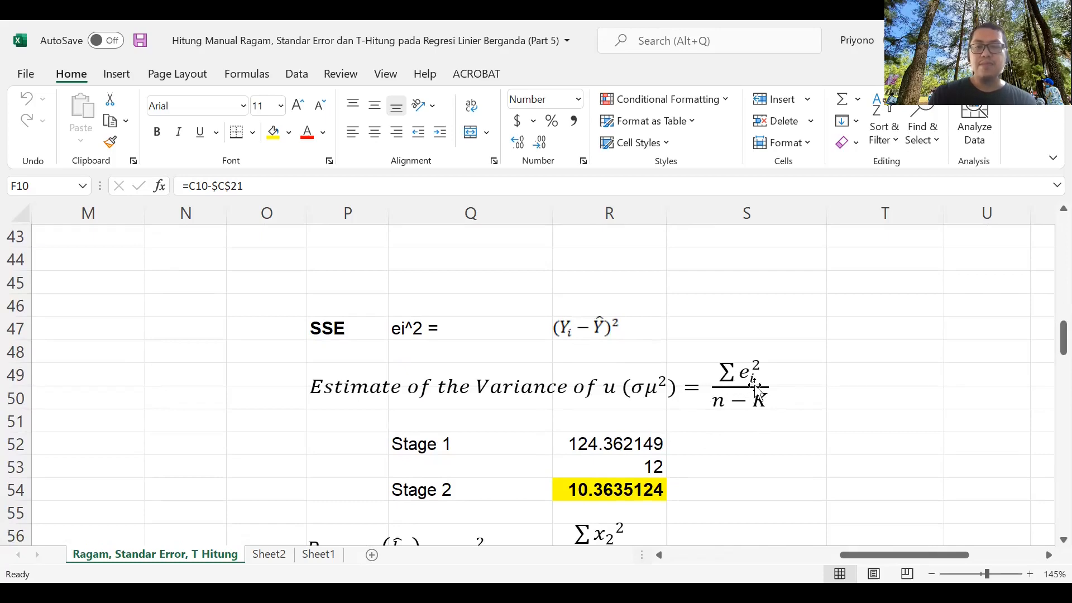
scroll(615, 450, up, 7)
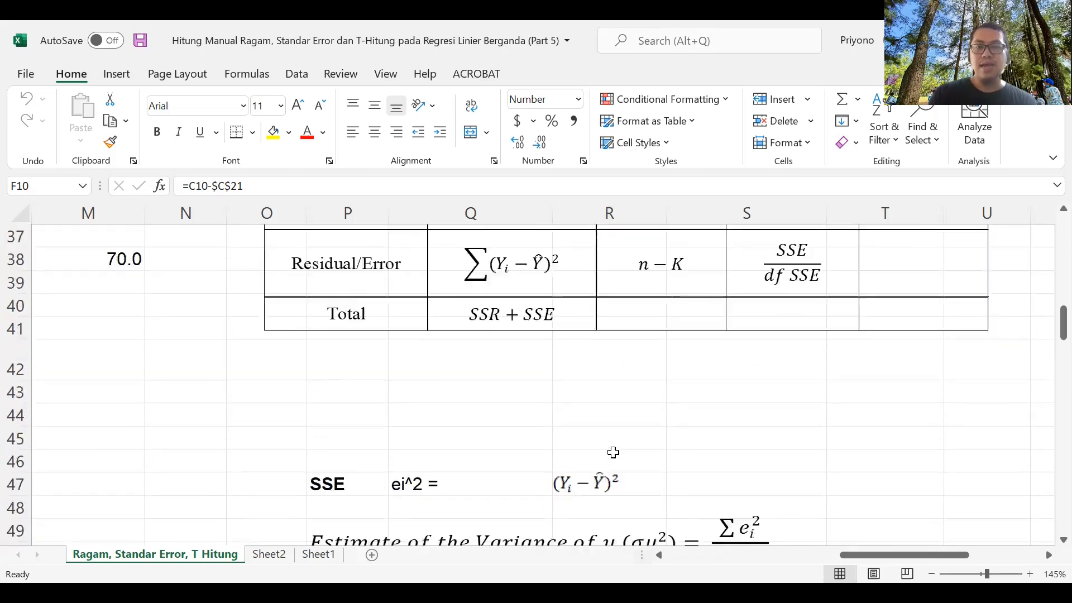
scroll(629, 437, down, 8)
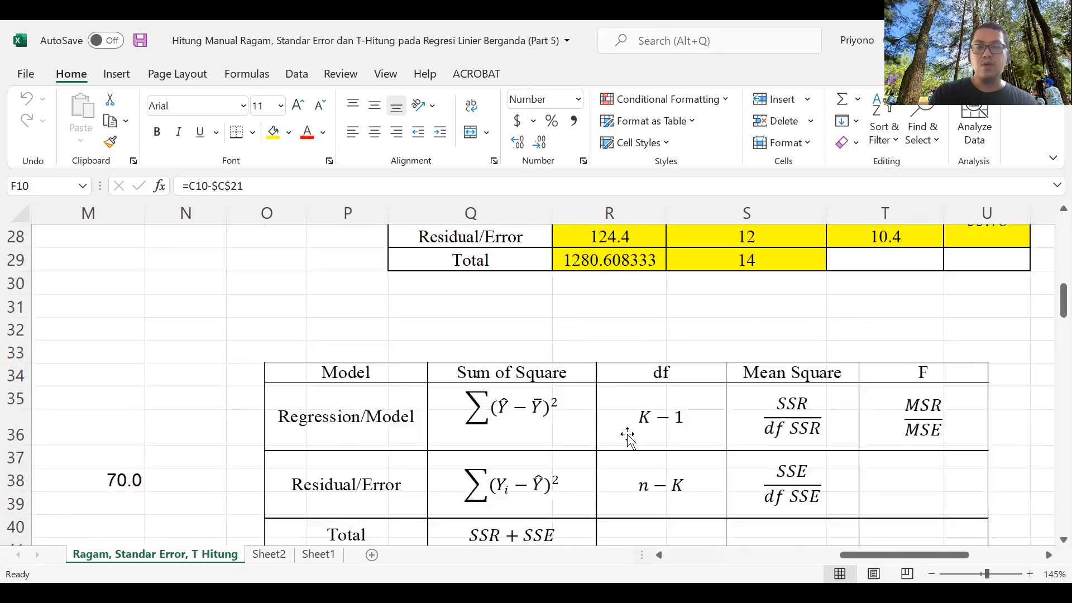
Step: Inspect the Stage 1 formula in R52 and trace it through the country data table to the sum in column V
click(619, 380)
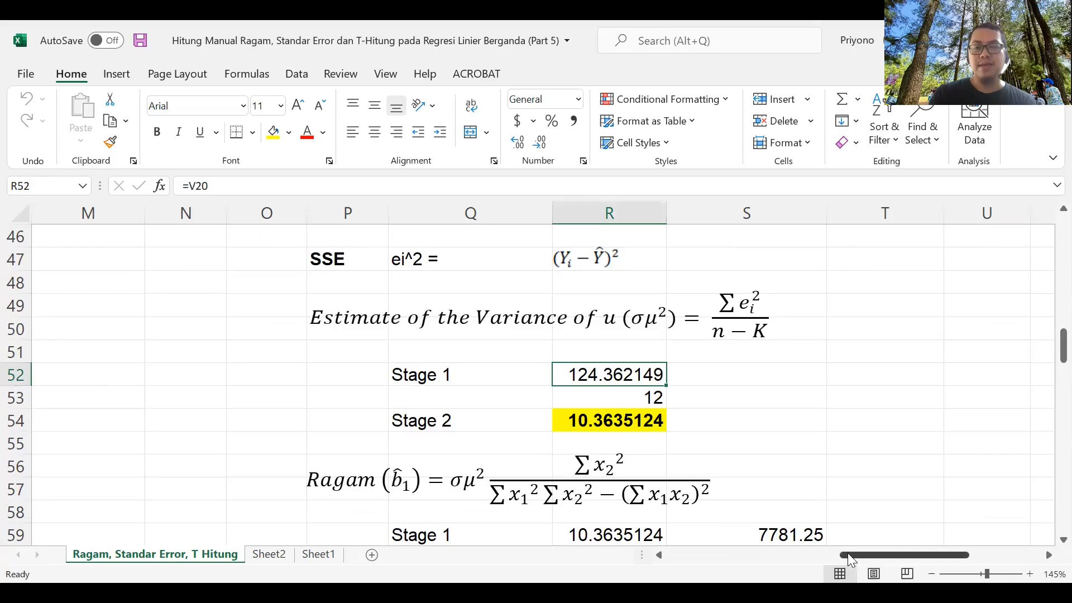
drag(848, 555, 736, 561)
scroll(314, 383, up, 10)
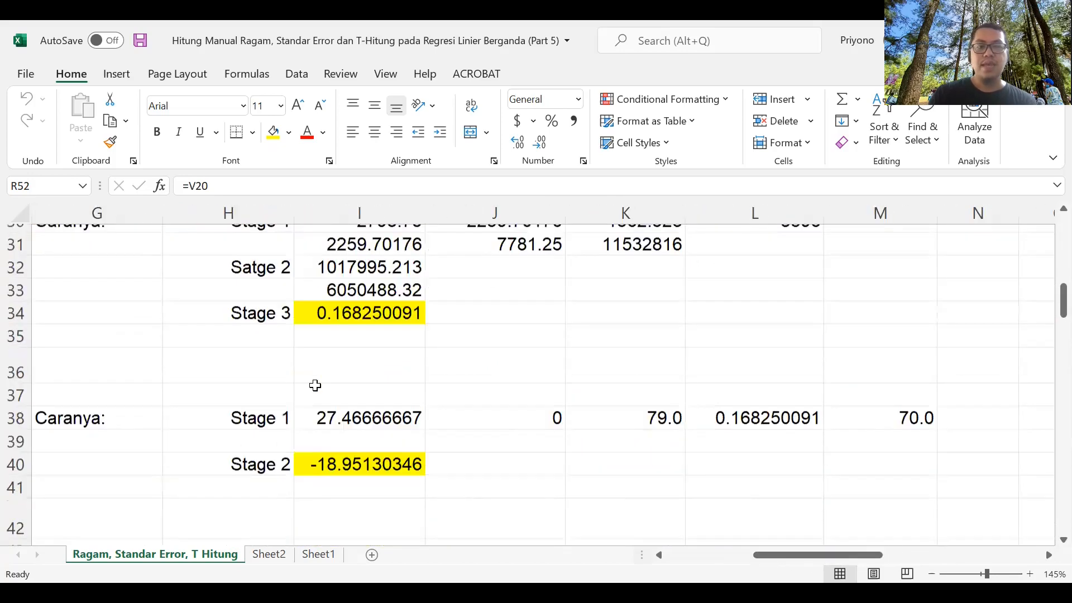
drag(762, 559, 695, 556)
scroll(709, 553, up, 3)
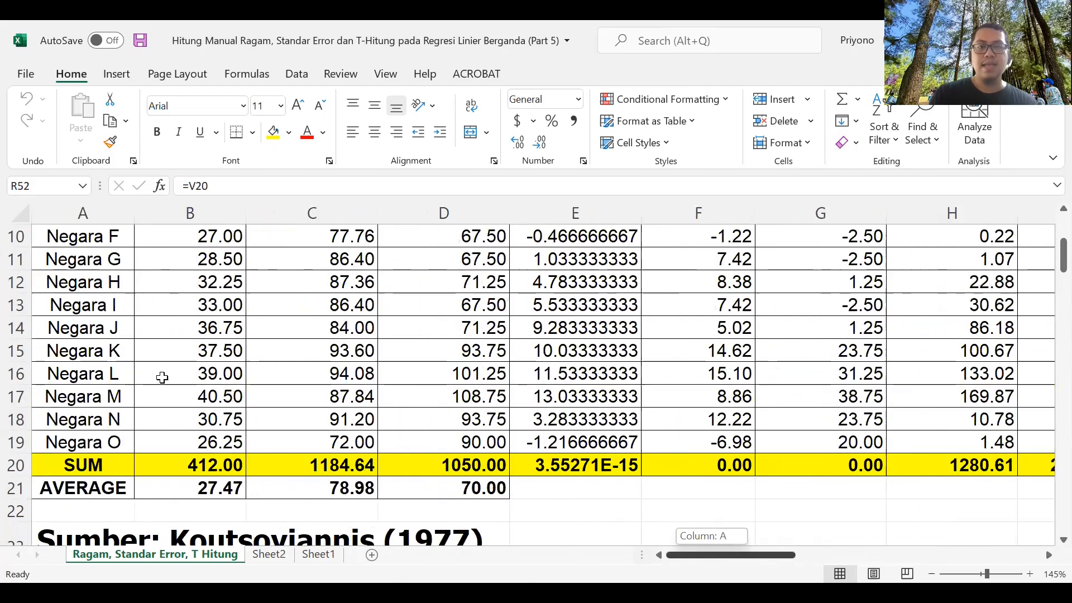
scroll(136, 347, up, 3)
scroll(118, 329, up, 1)
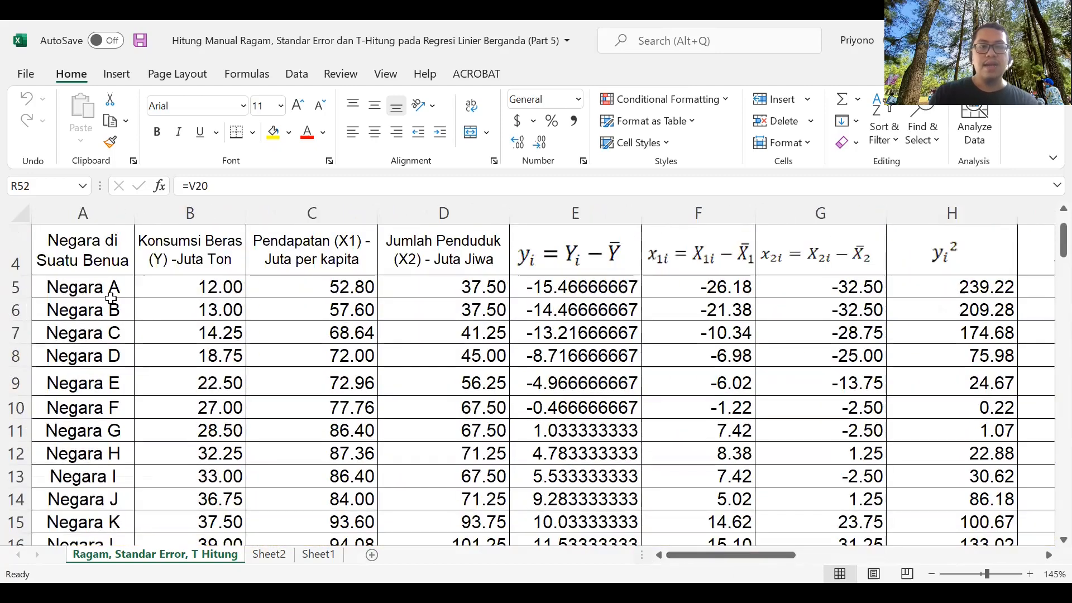
scroll(113, 305, down, 1)
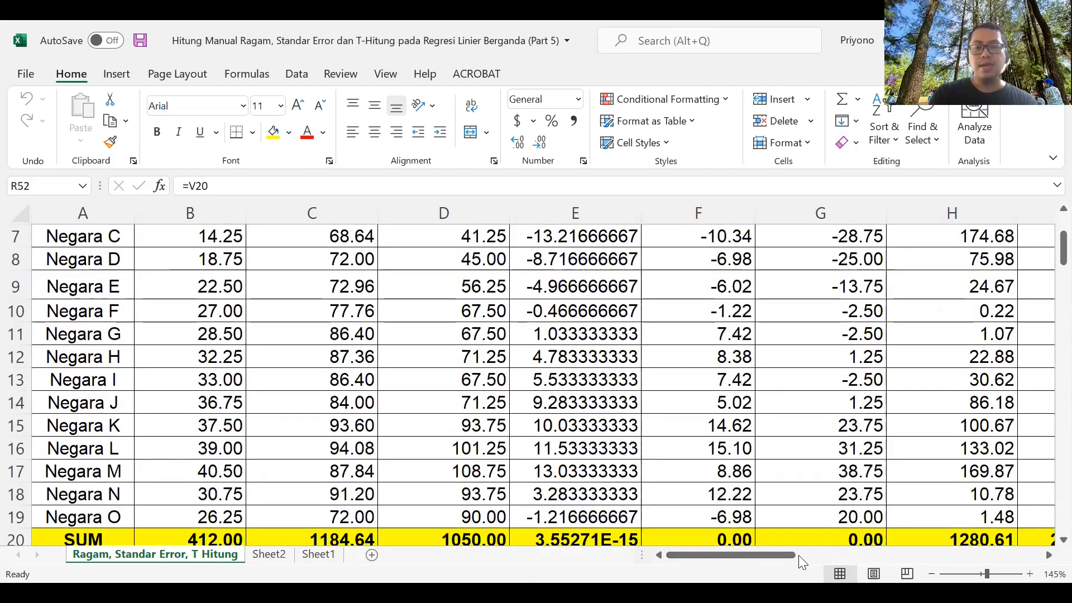
drag(751, 554, 780, 466)
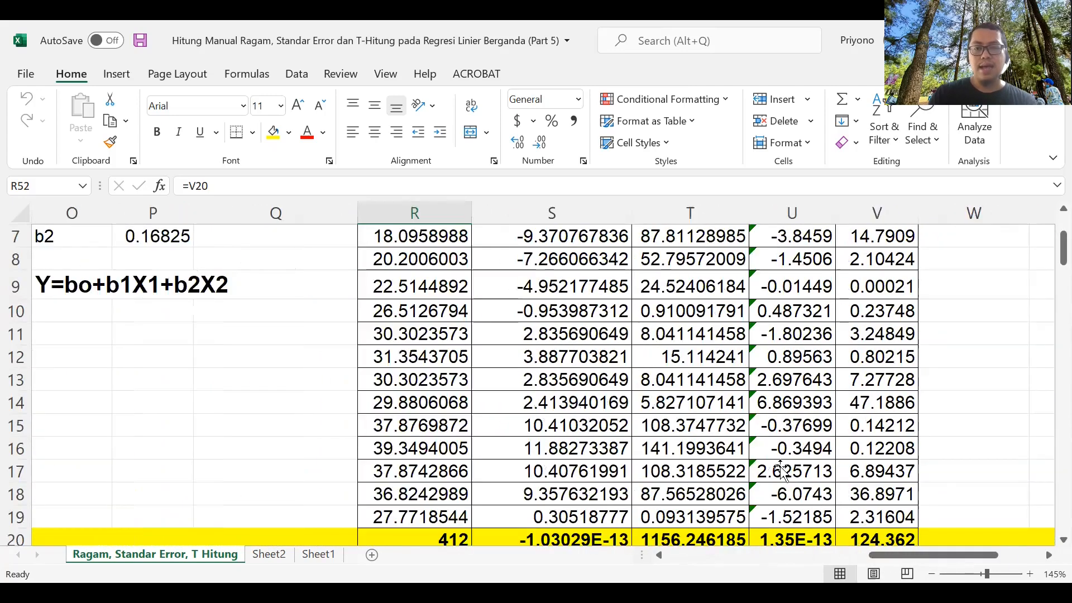
scroll(781, 469, down, 13)
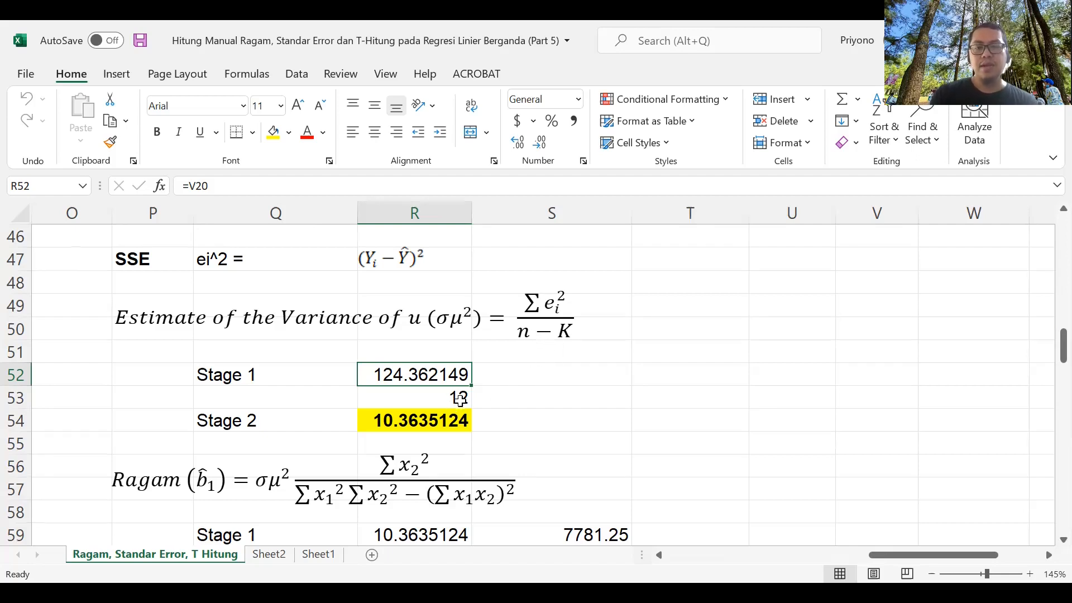
Step: Inspect the Stage 2 error variance formula in R54 and review how it feeds the Ragam b1 calculation in rows 56–61
click(433, 423)
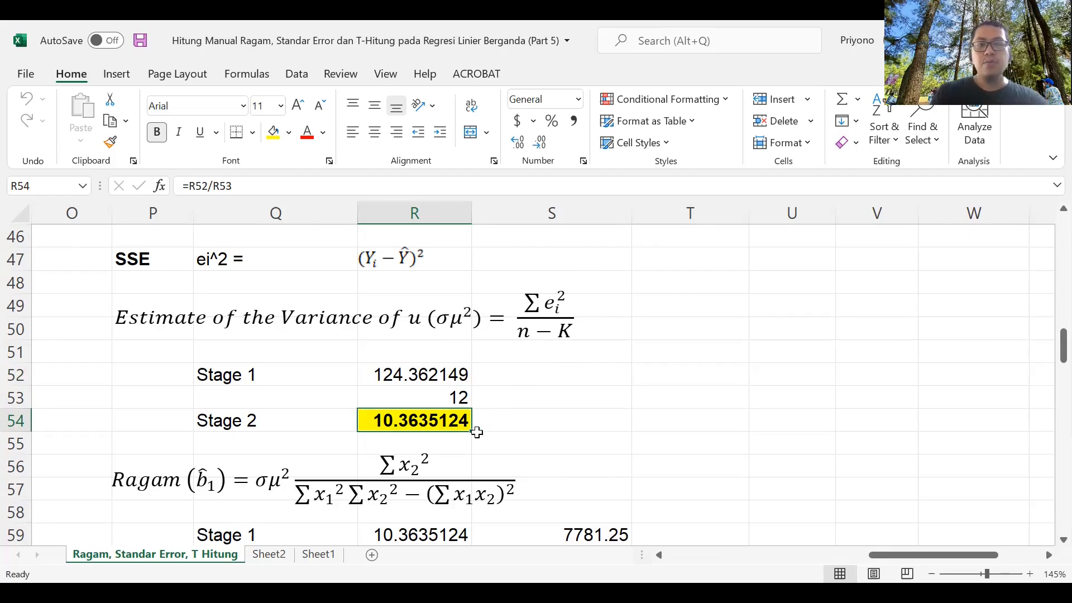
scroll(476, 435, down, 4)
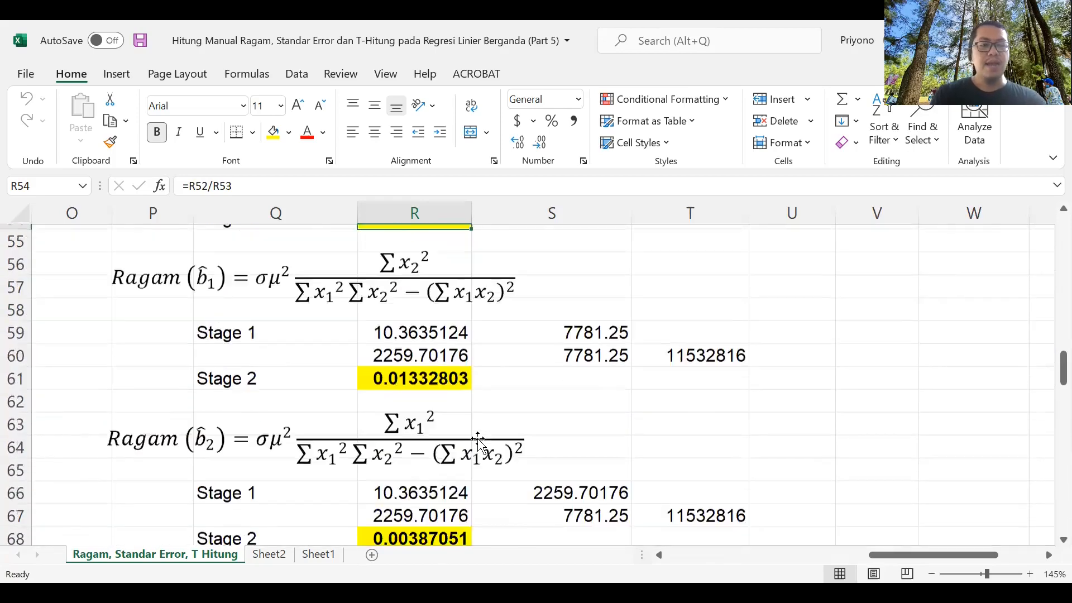
scroll(240, 364, up, 2)
scroll(240, 379, down, 2)
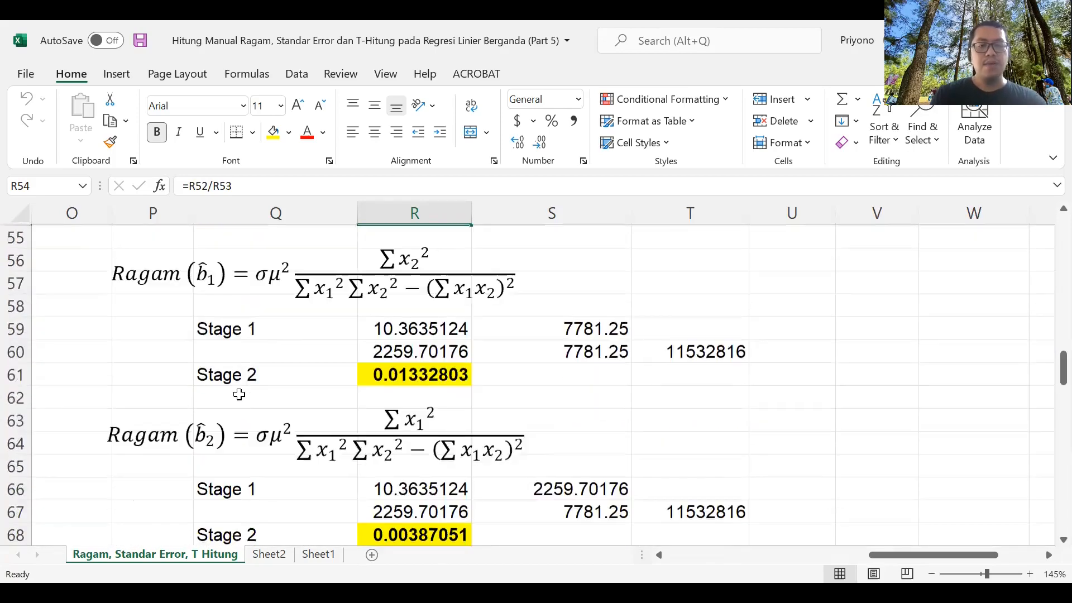
scroll(221, 462, down, 1)
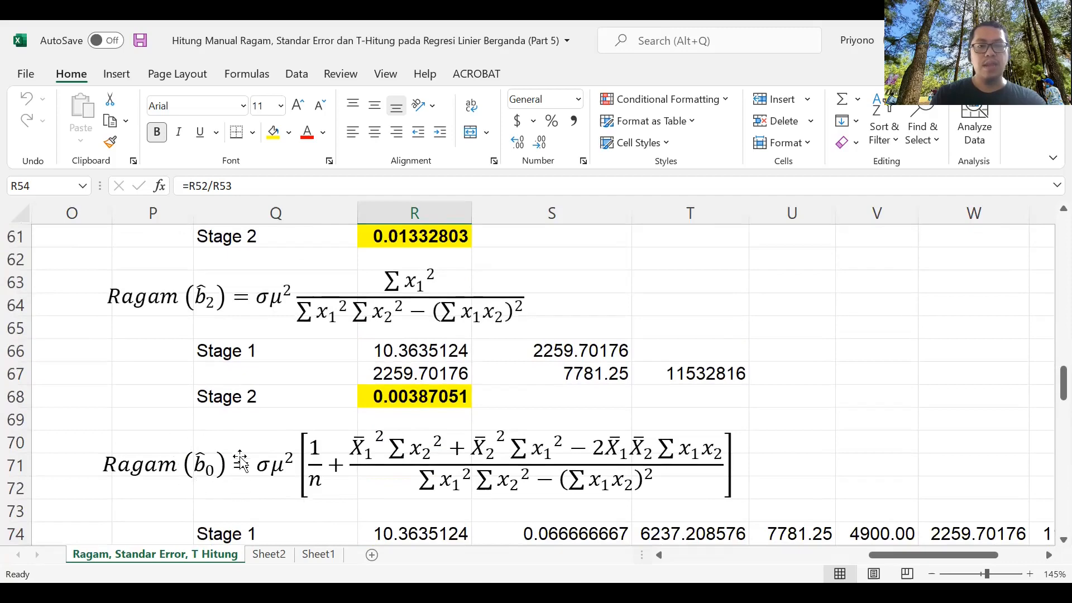
scroll(179, 425, up, 3)
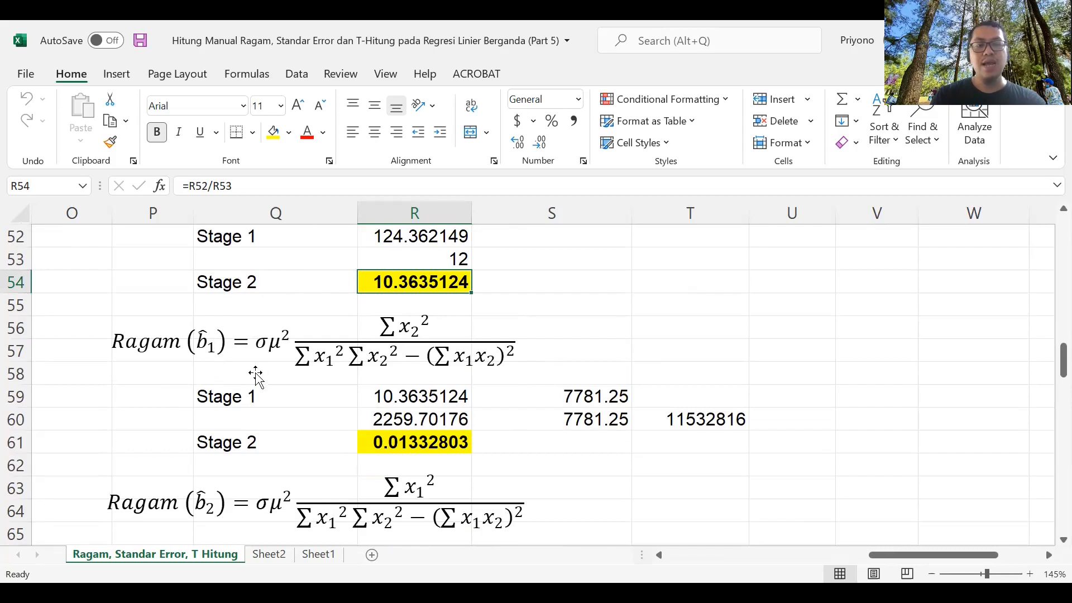
scroll(272, 357, up, 1)
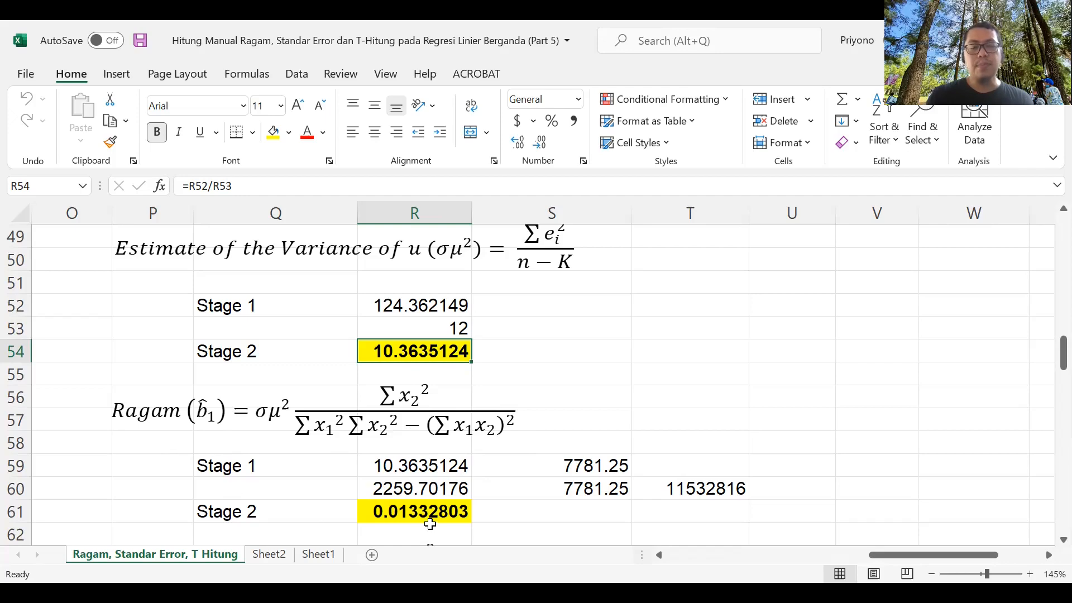
Step: Review the variance (Ragam) formulas and calculation stages for b2 and b0 in rows 63–78
scroll(432, 488, down, 2)
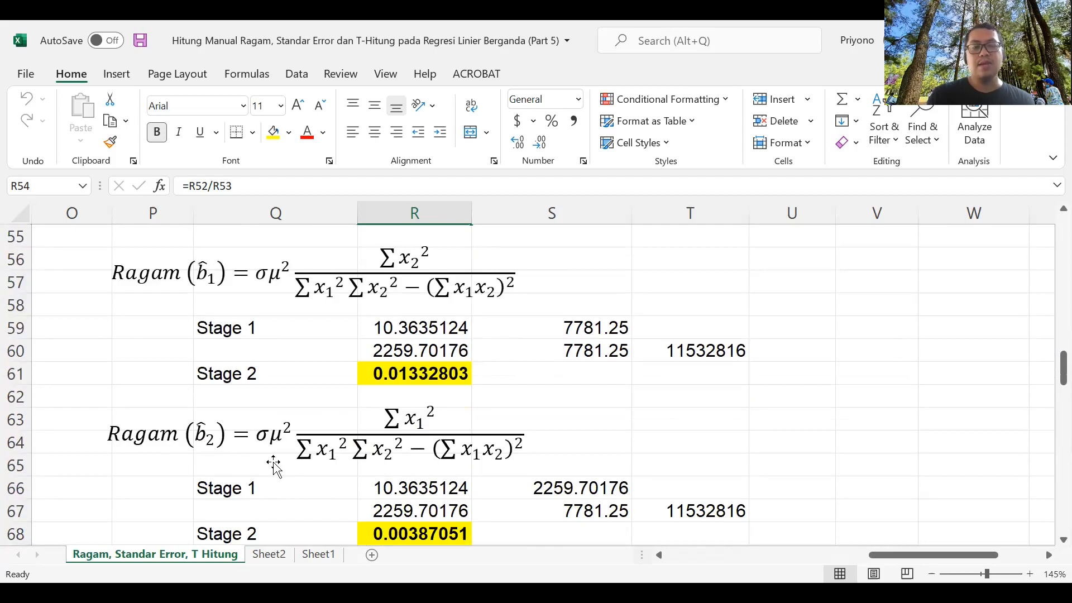
scroll(270, 459, down, 1)
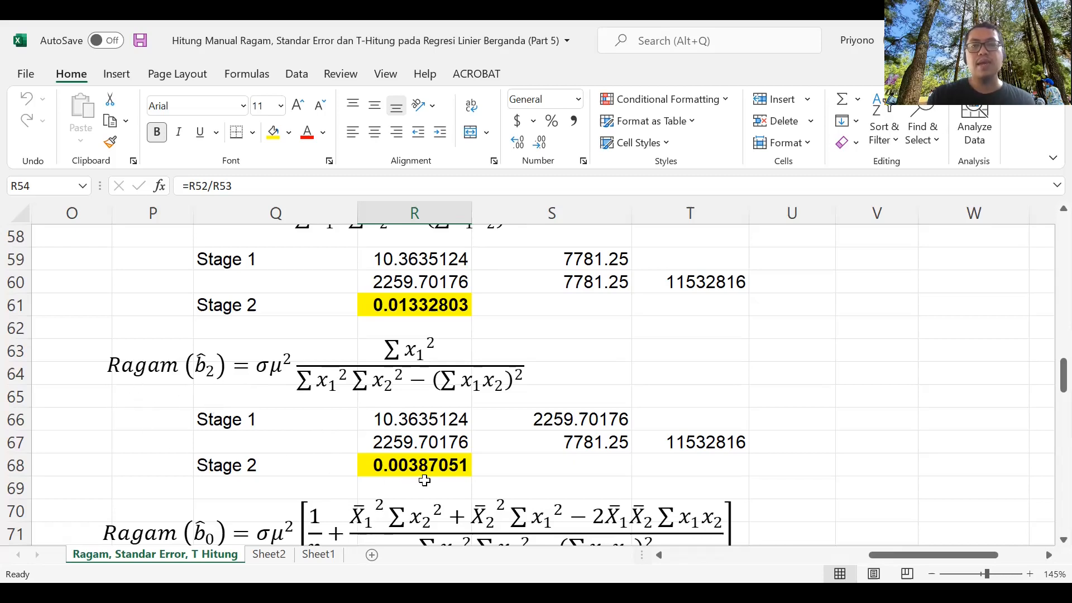
scroll(318, 496, down, 2)
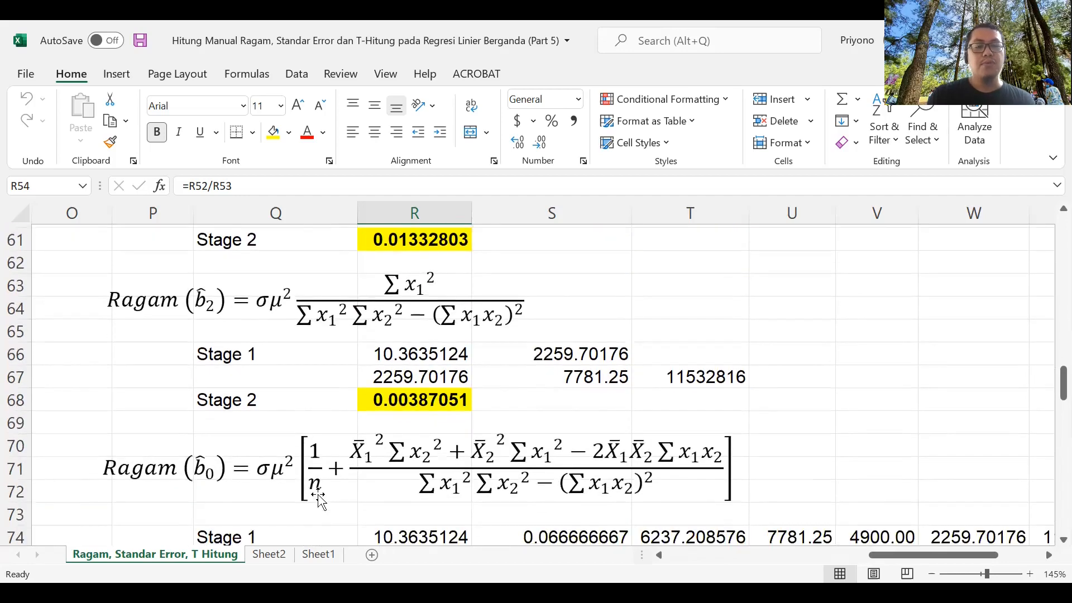
scroll(241, 432, down, 1)
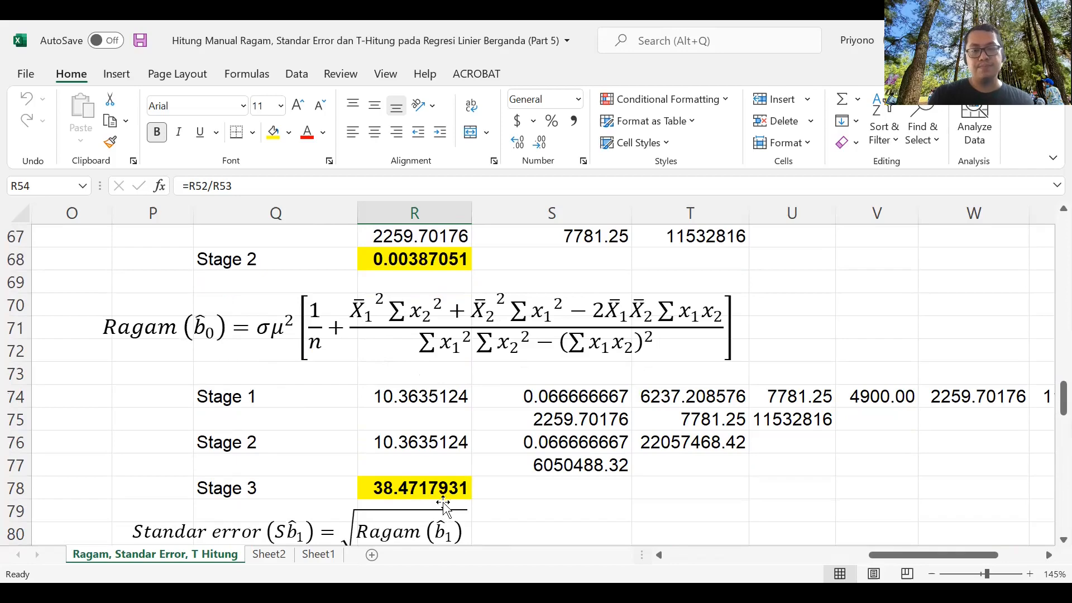
Step: Review the standard error formulas and calculation stages for b1, b2 and b0 in rows 79–96
scroll(441, 500, down, 2)
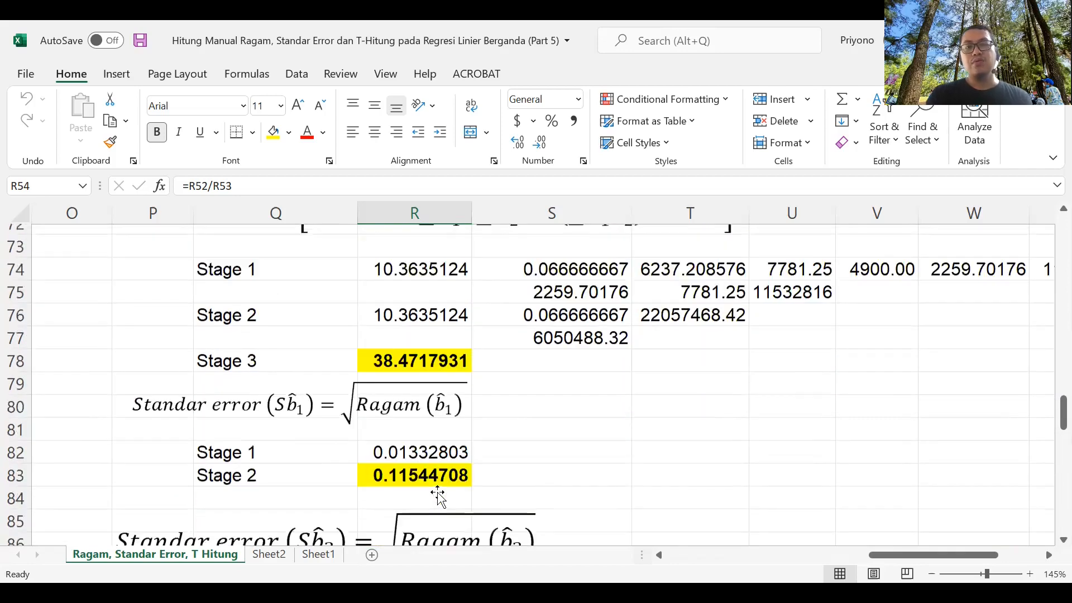
scroll(435, 478, down, 1)
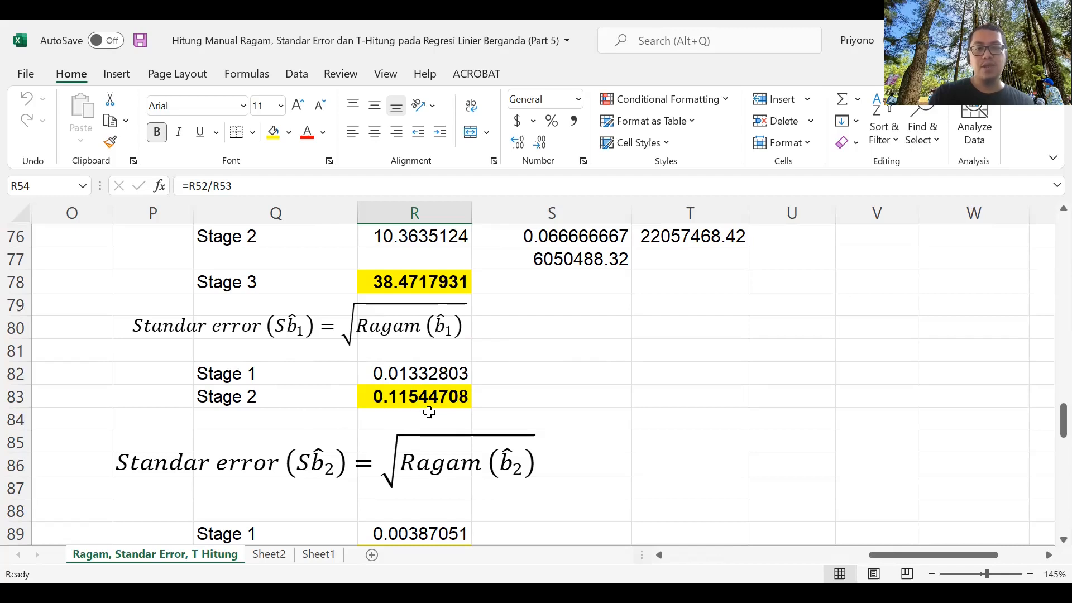
scroll(232, 464, down, 1)
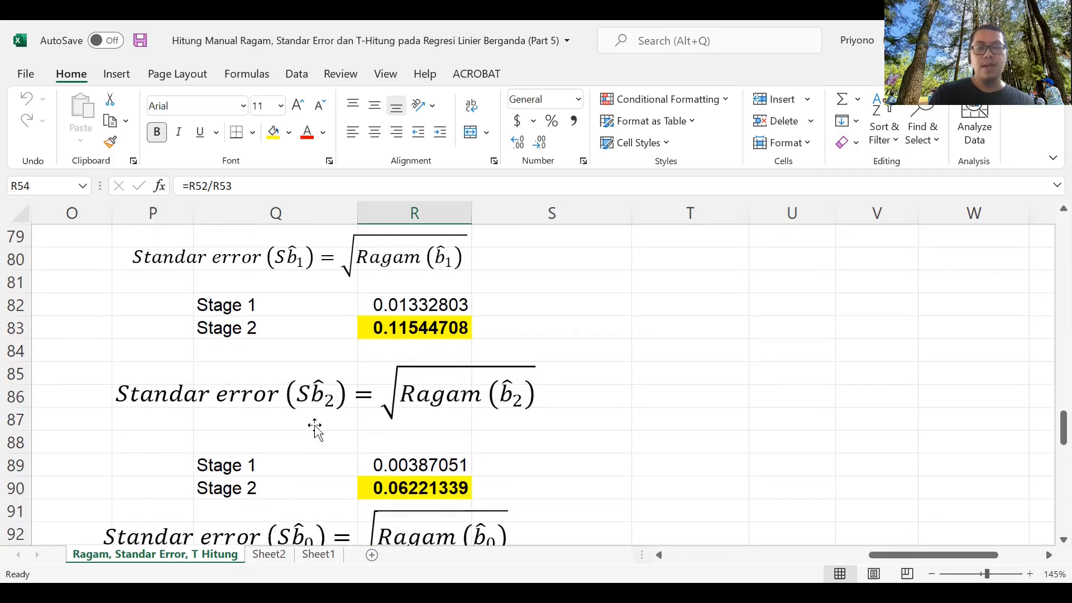
scroll(329, 447, down, 1)
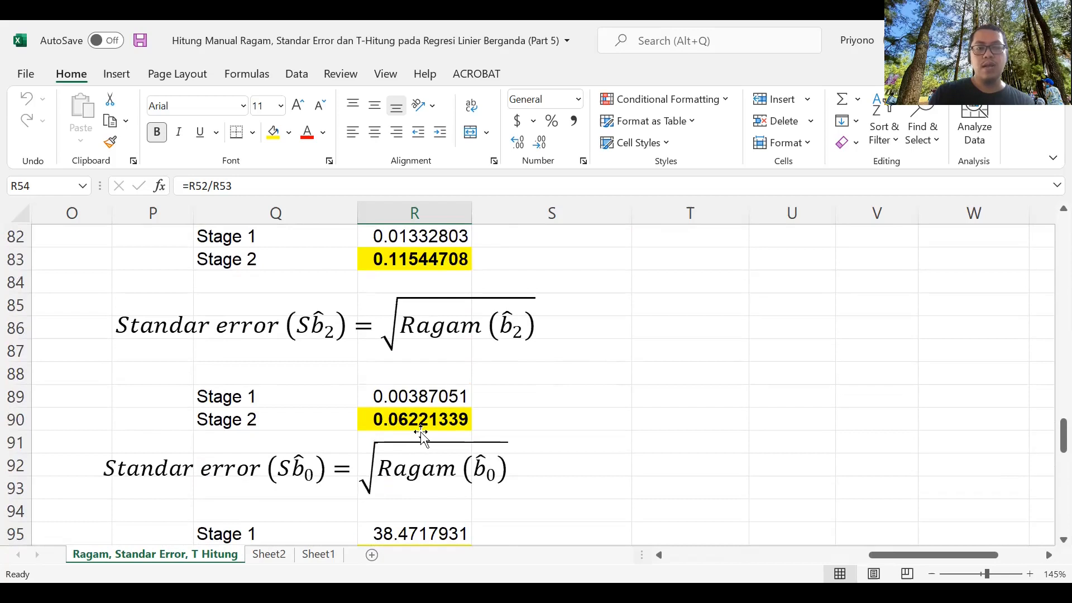
scroll(215, 511, down, 1)
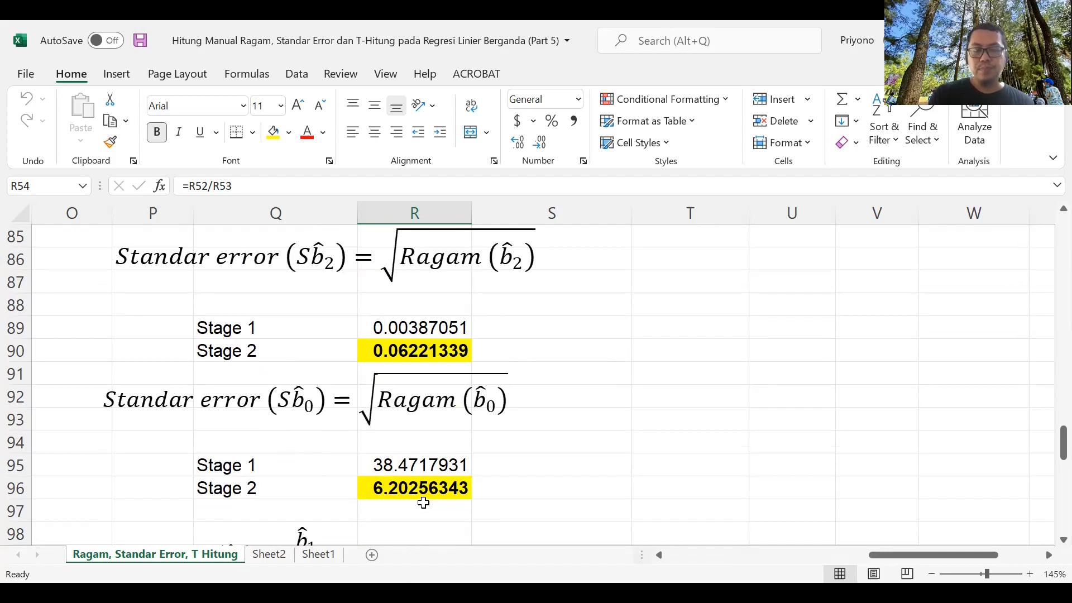
Step: Review the t-value (t hitung) formulas and calculation stages for b1, b2 and b0 in rows 98–118
scroll(448, 492, down, 1)
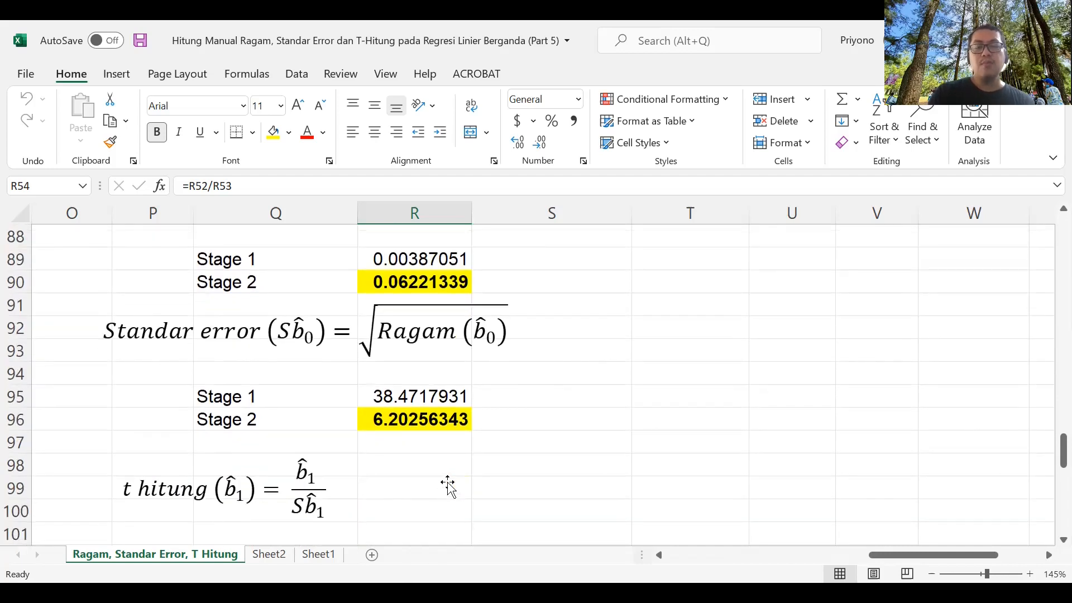
scroll(168, 516, down, 1)
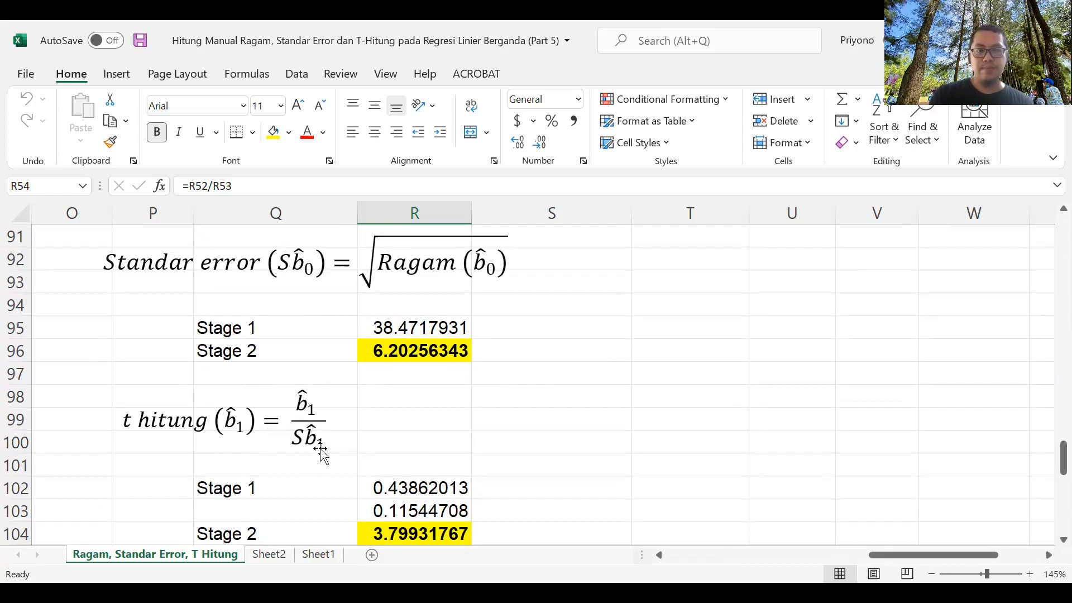
scroll(321, 450, down, 2)
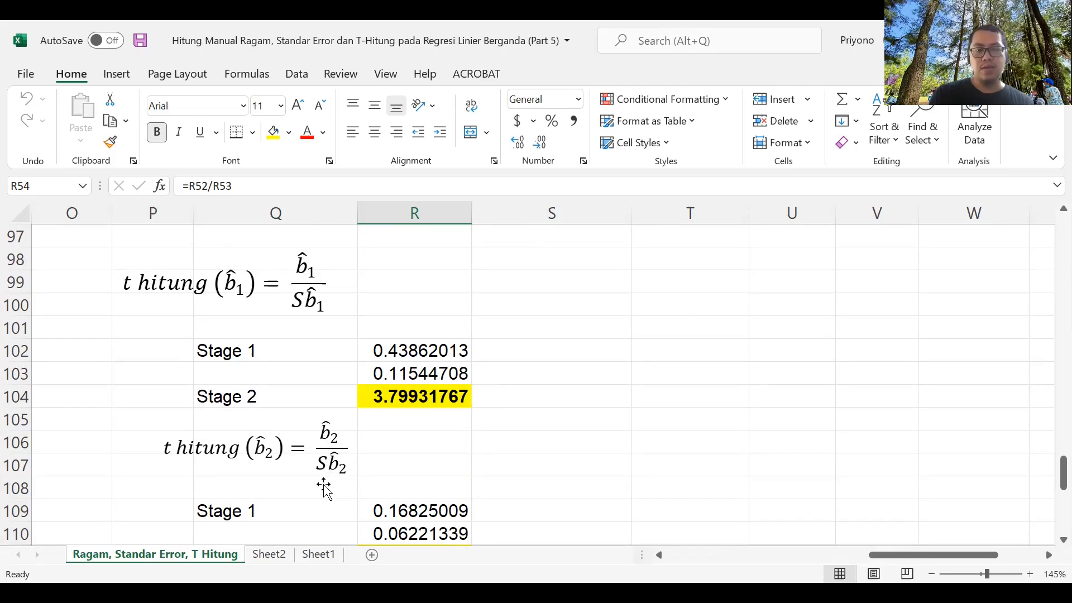
scroll(301, 485, down, 2)
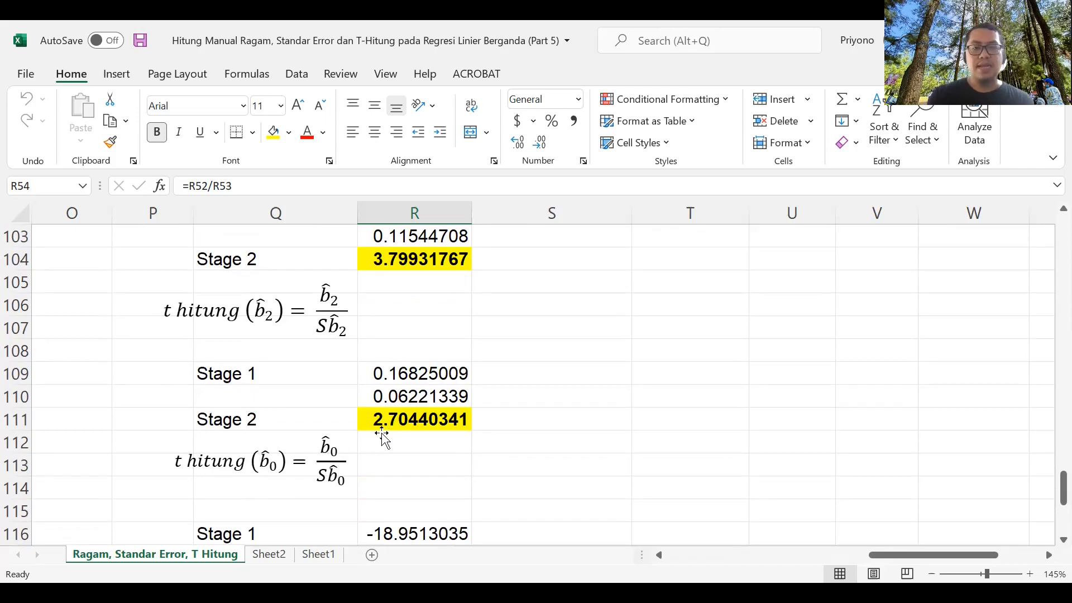
scroll(382, 436, up, 3)
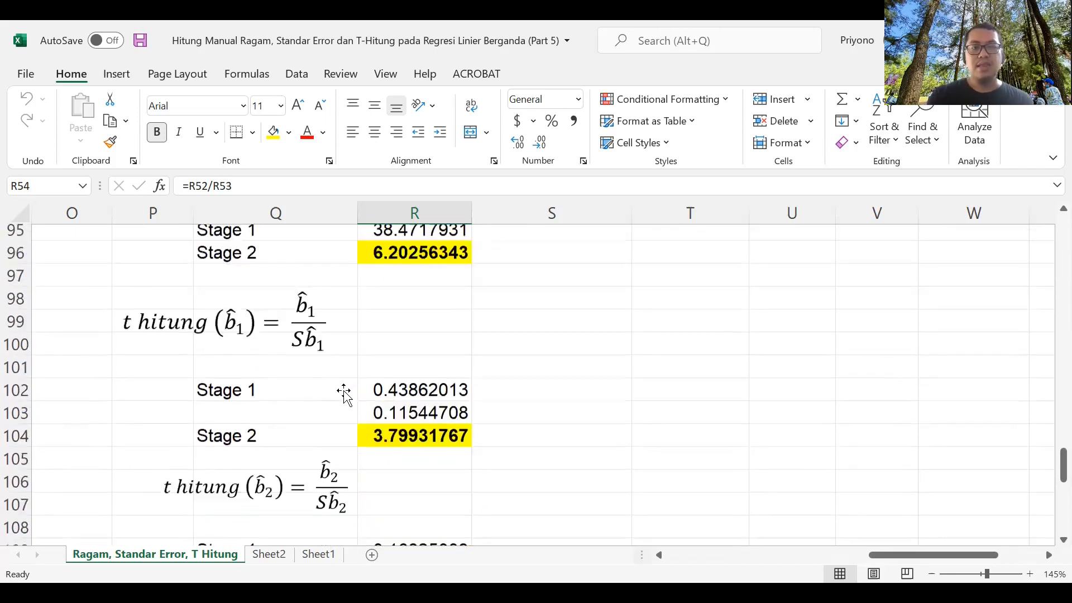
scroll(344, 393, up, 2)
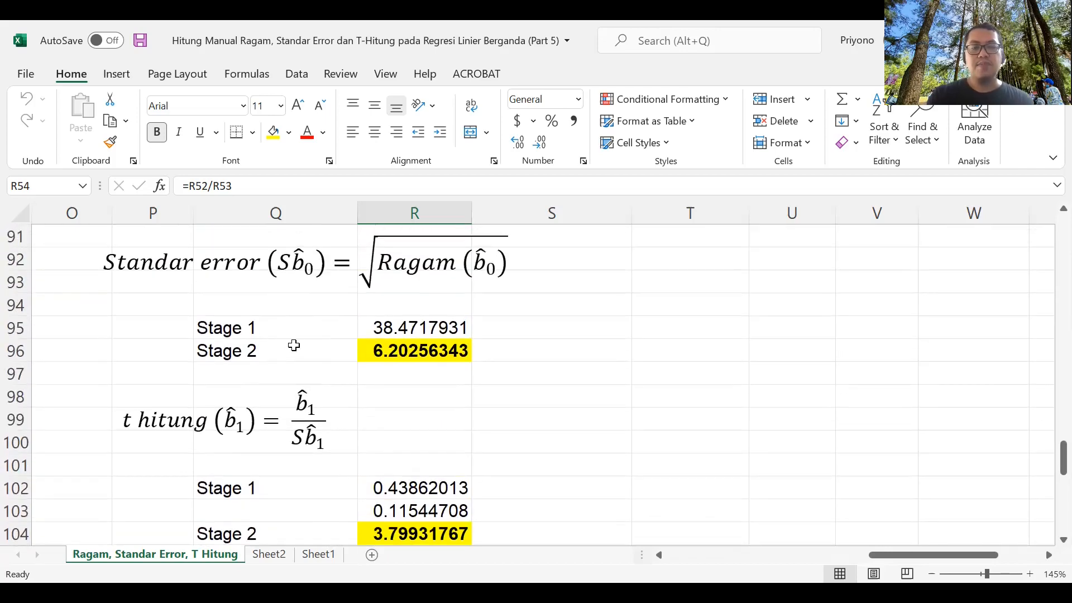
scroll(295, 355, down, 1)
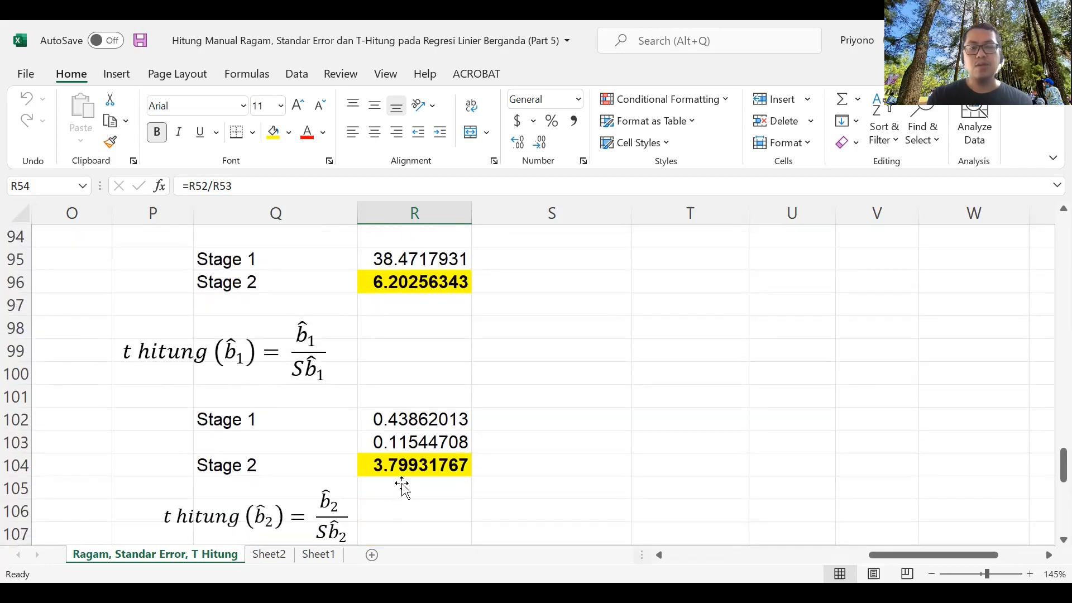
scroll(316, 497, down, 2)
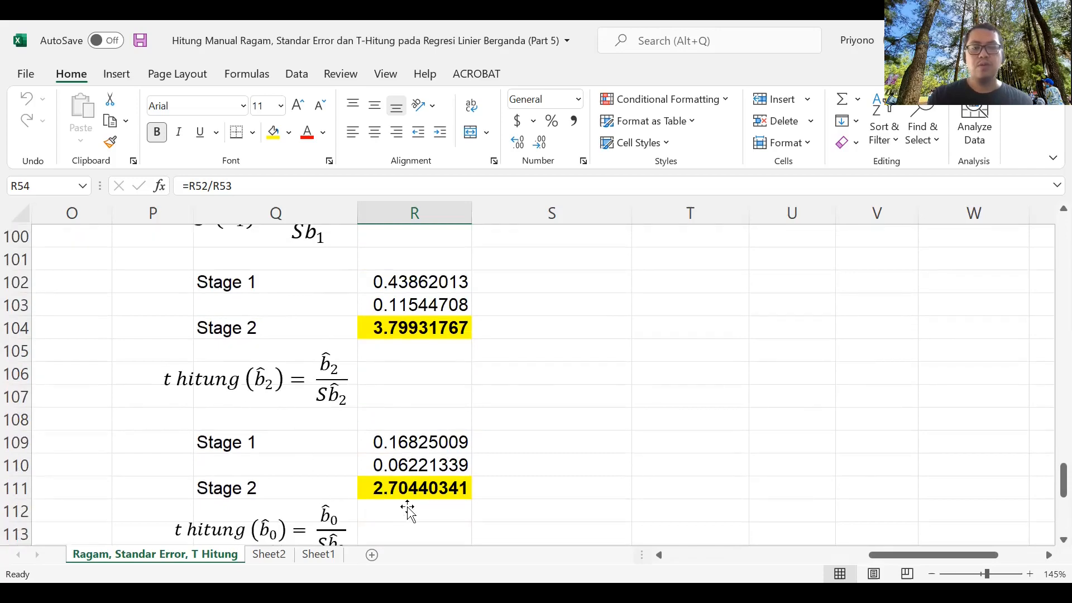
scroll(408, 508, down, 1)
scroll(408, 509, down, 2)
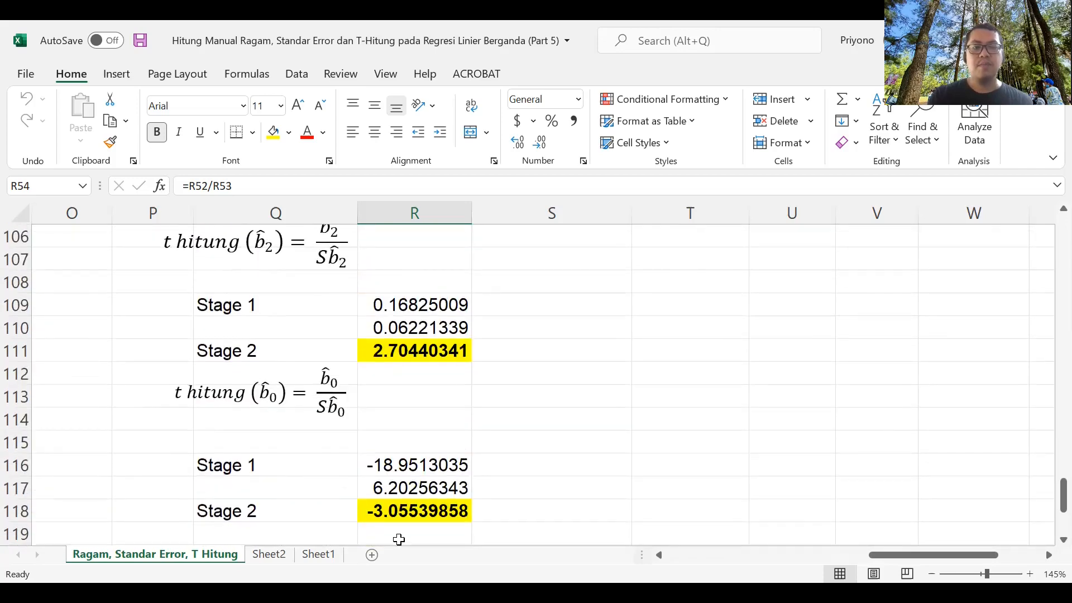
Step: Examine the REKAP summary table in Q121:U124 with its coefficients, variances, standard errors and t-values
scroll(415, 524, down, 4)
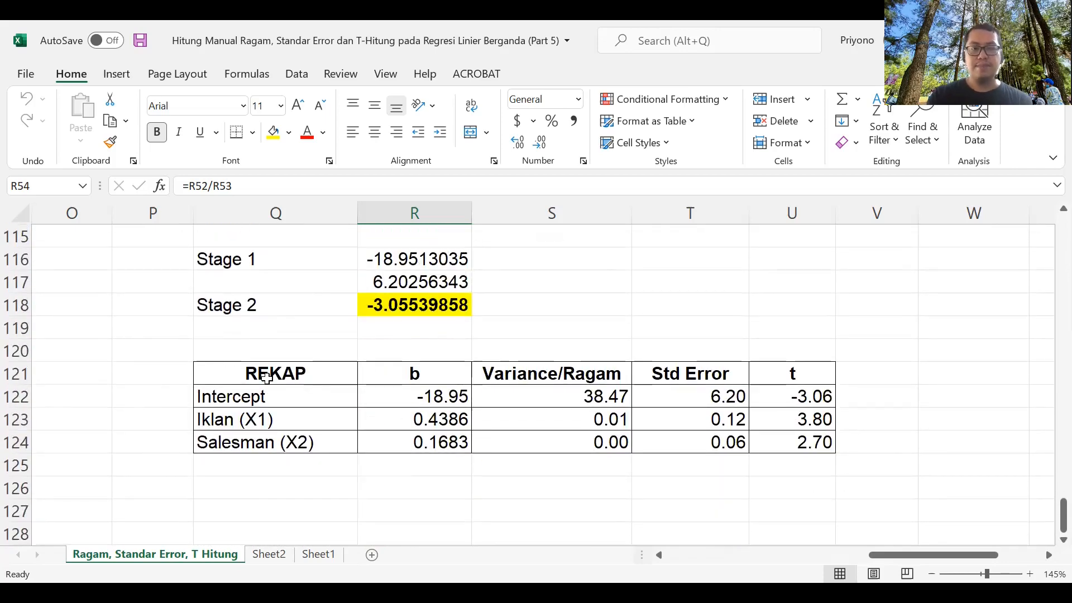
drag(265, 377, 788, 441)
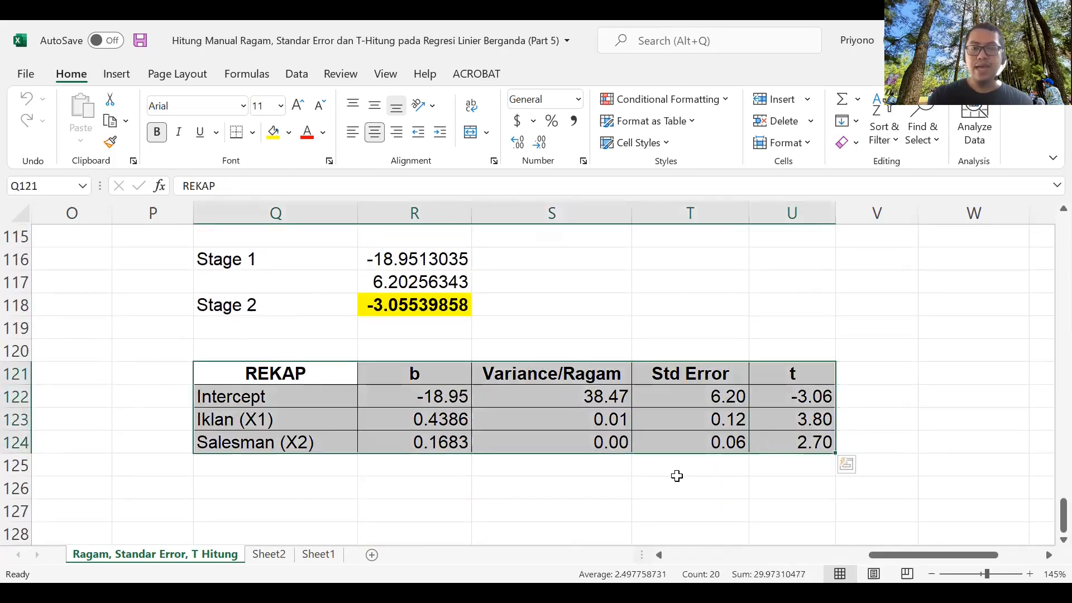
click(676, 478)
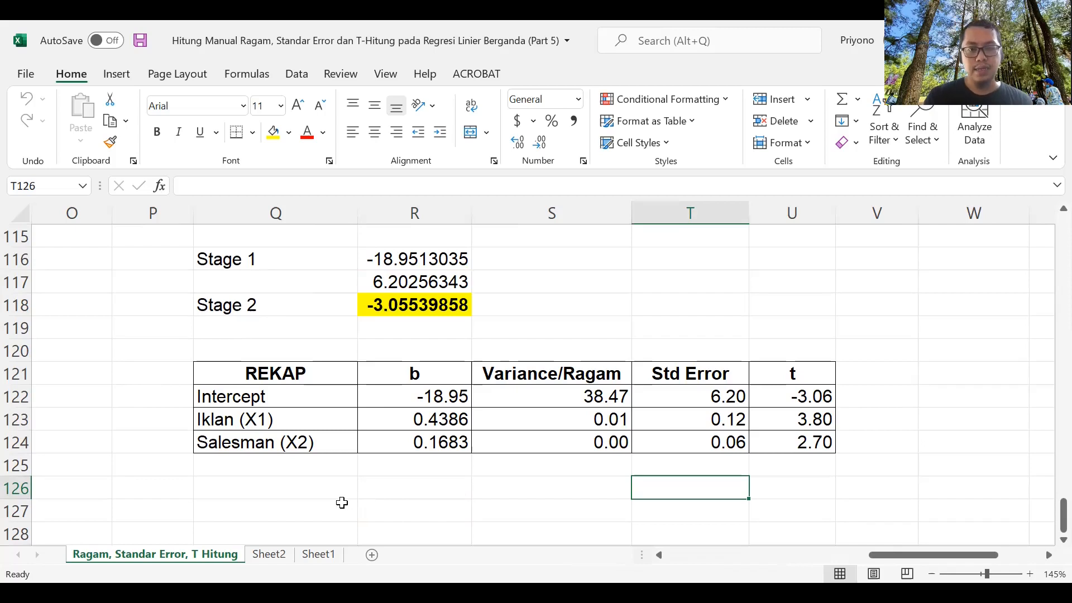
Step: Select cell Q127 below the REKAP table and open the Regression tool from Data Analysis
click(301, 502)
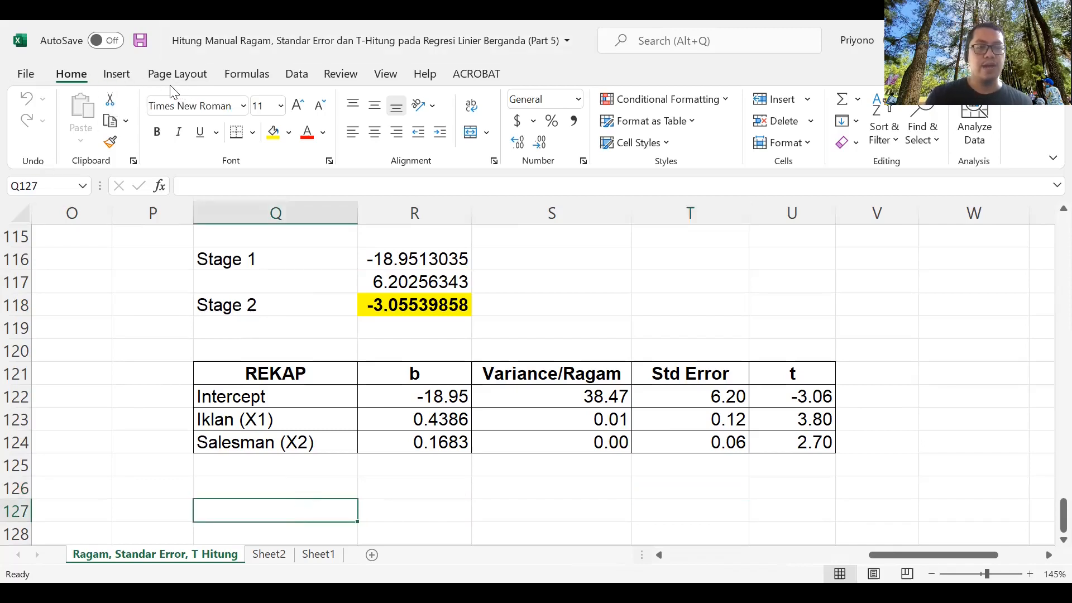
click(299, 75)
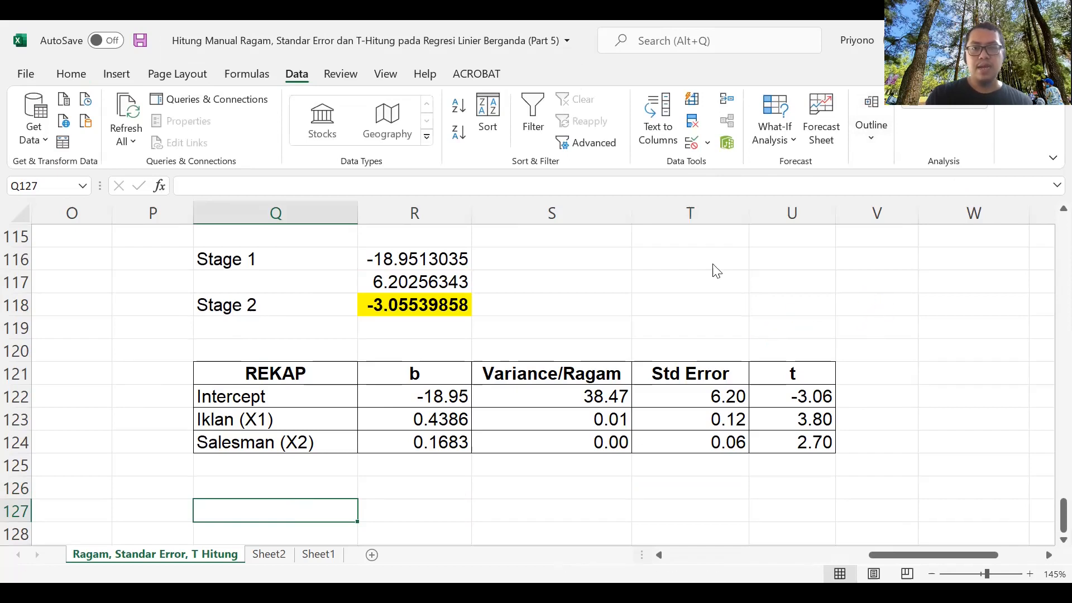
scroll(467, 386, down, 1)
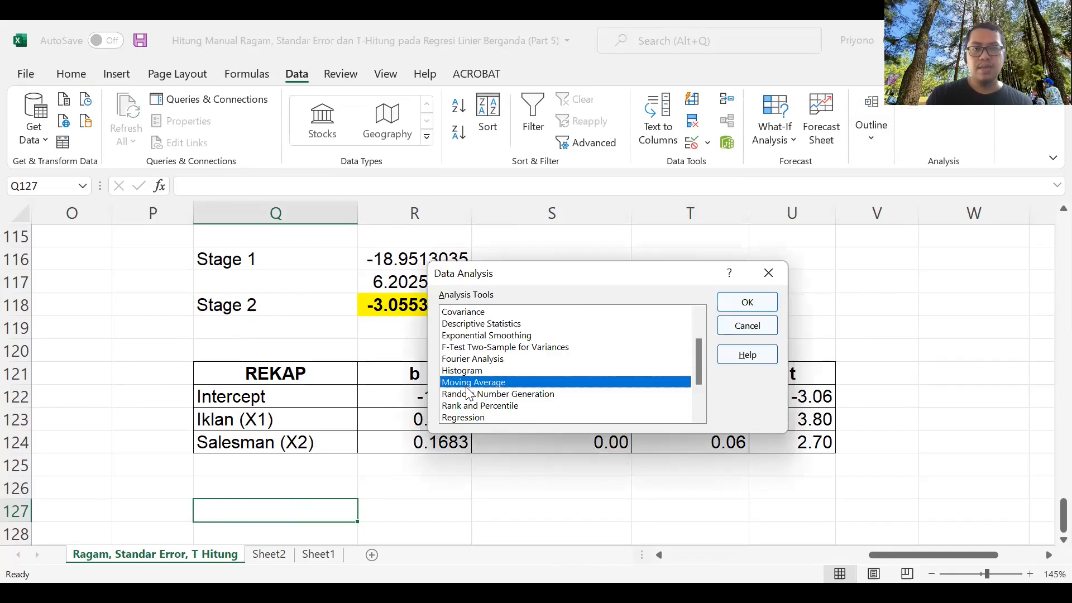
scroll(469, 393, down, 1)
click(466, 383)
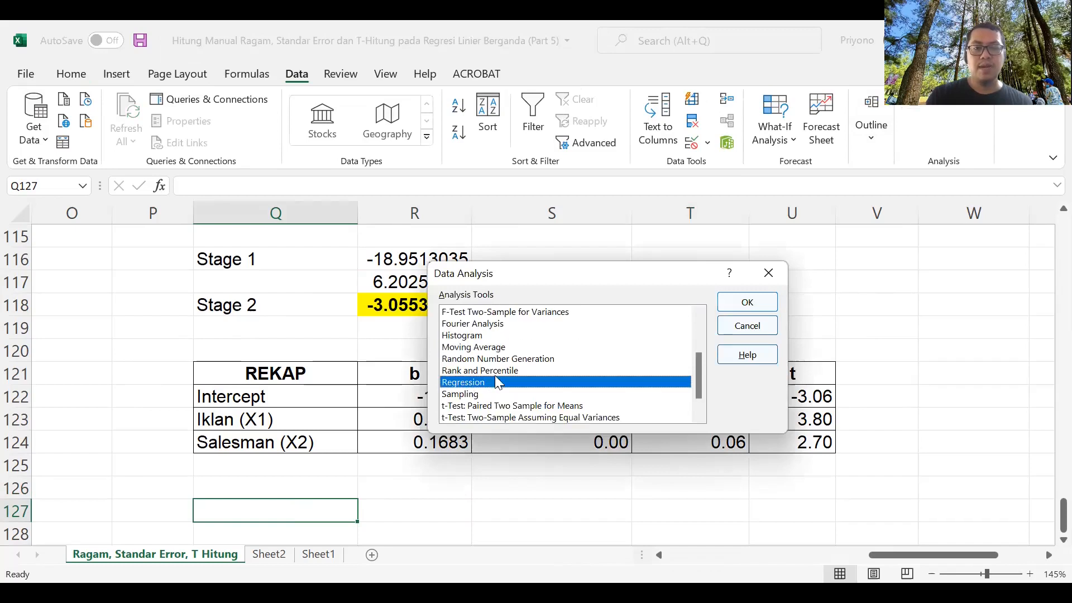
click(757, 304)
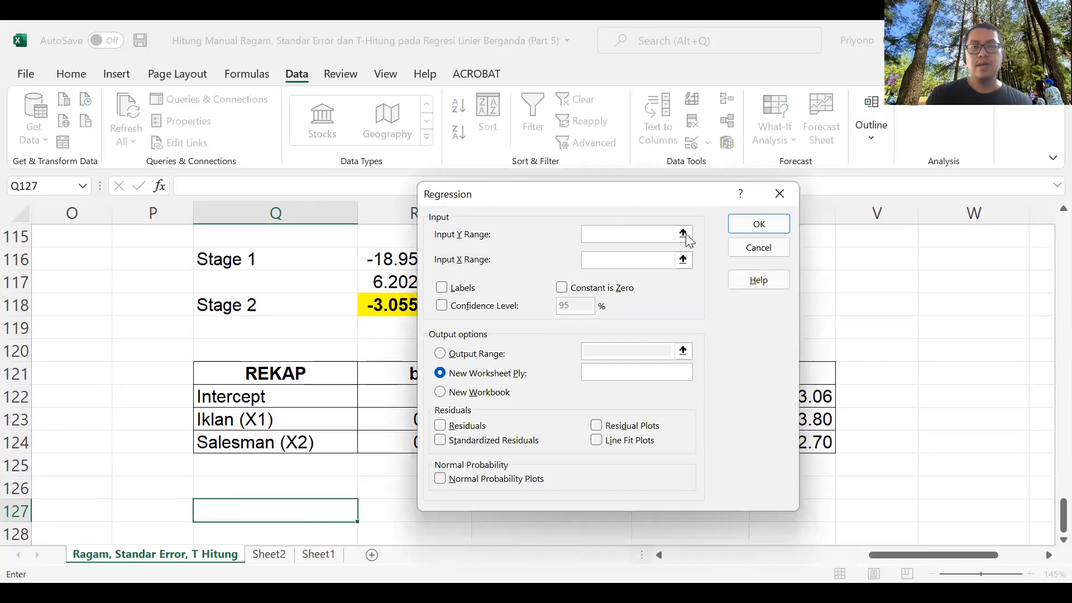
Step: Set the regression's Input Y Range to the rice consumption column with its header, $B$4:$B$19
click(683, 234)
scroll(525, 335, up, 20)
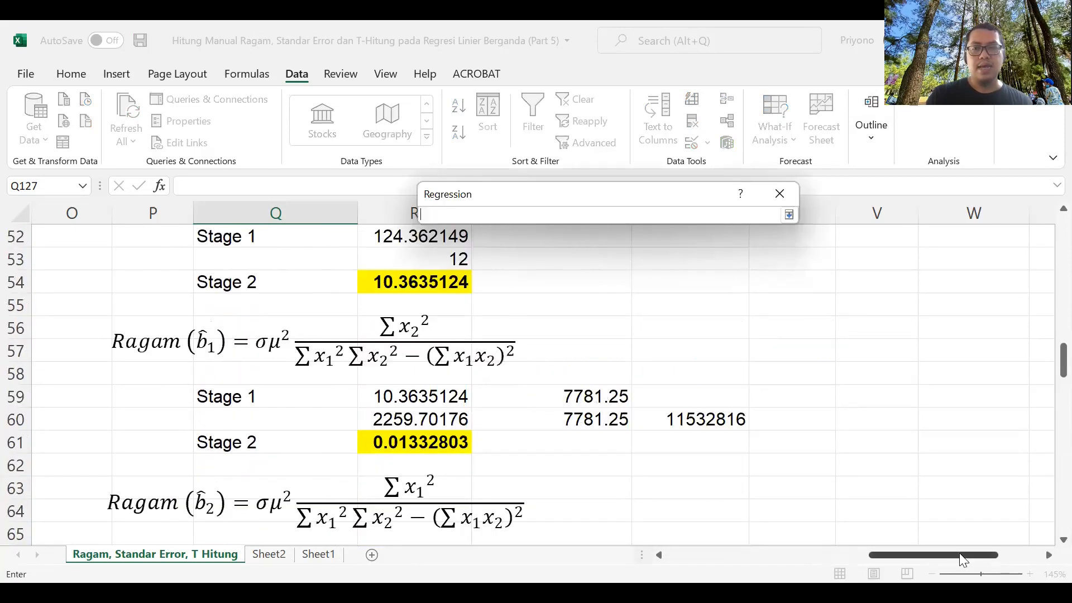
drag(960, 553, 658, 556)
scroll(201, 391, up, 12)
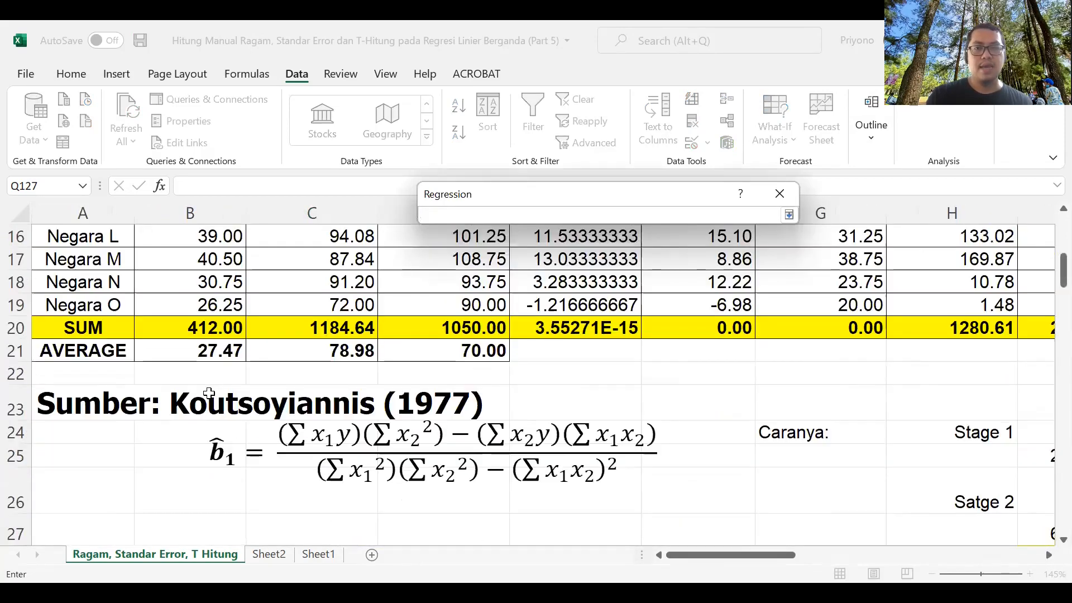
scroll(206, 391, up, 4)
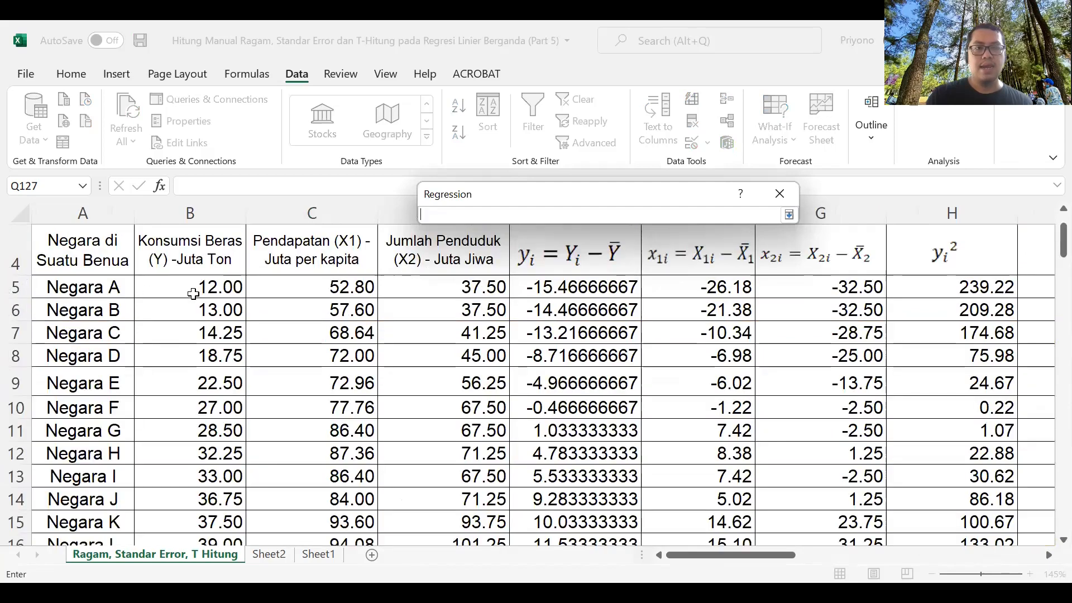
drag(189, 251, 205, 483)
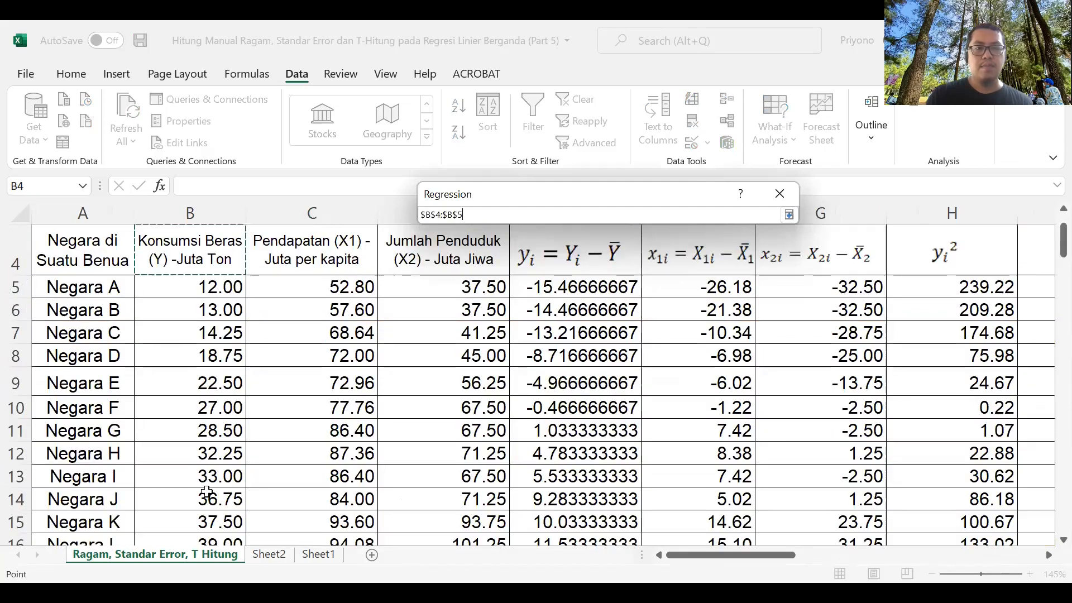
drag(219, 437, 219, 545)
scroll(656, 257, up, 2)
click(787, 217)
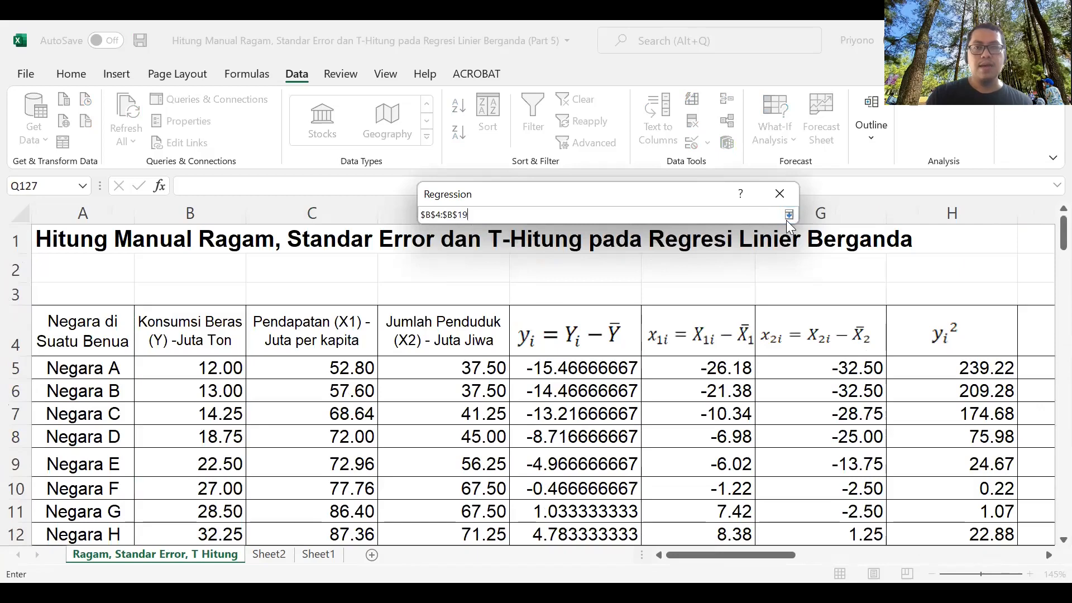
Step: Set the Input X Range to $C$4:$D$19 and enable Labels and the 95% Confidence Level
click(684, 262)
drag(312, 330, 419, 330)
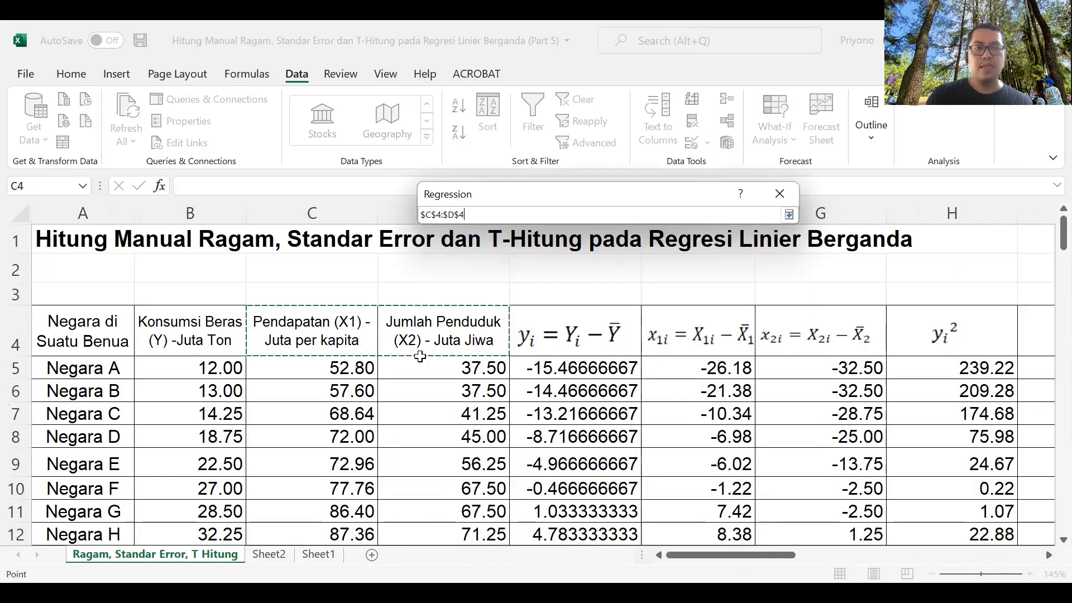
scroll(449, 495, down, 2)
shift+click(449, 492)
click(789, 218)
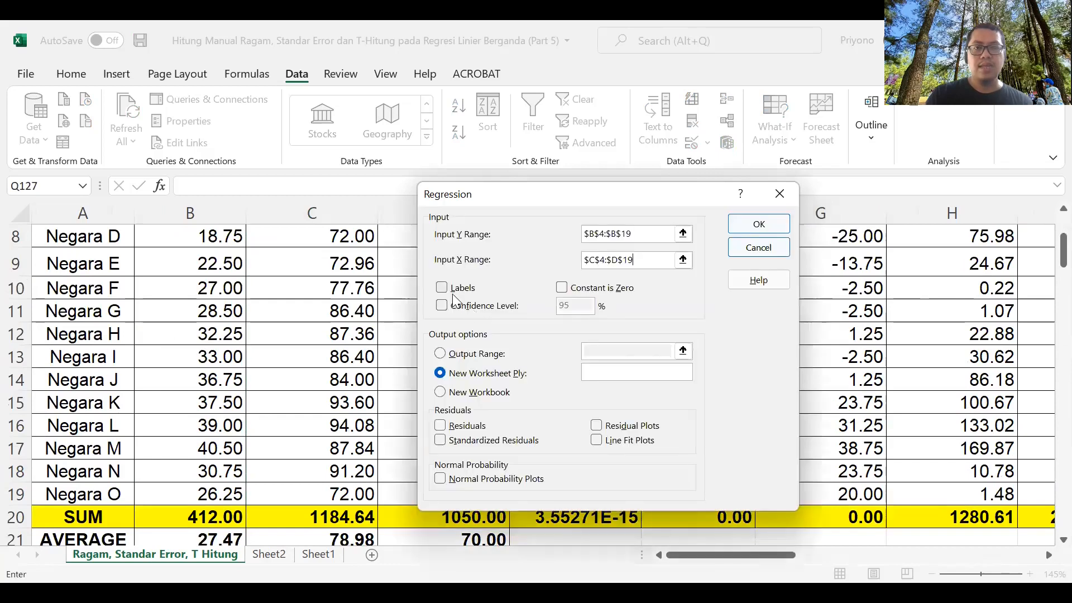
click(454, 290)
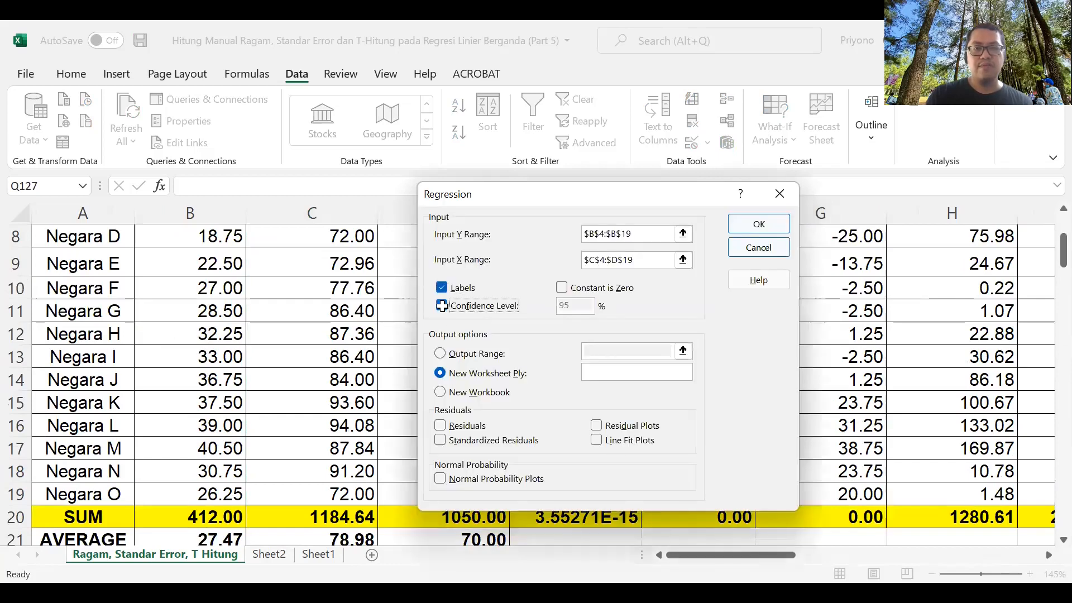
Step: Set the regression's Output Range to $Q$127 and run the analysis
click(438, 351)
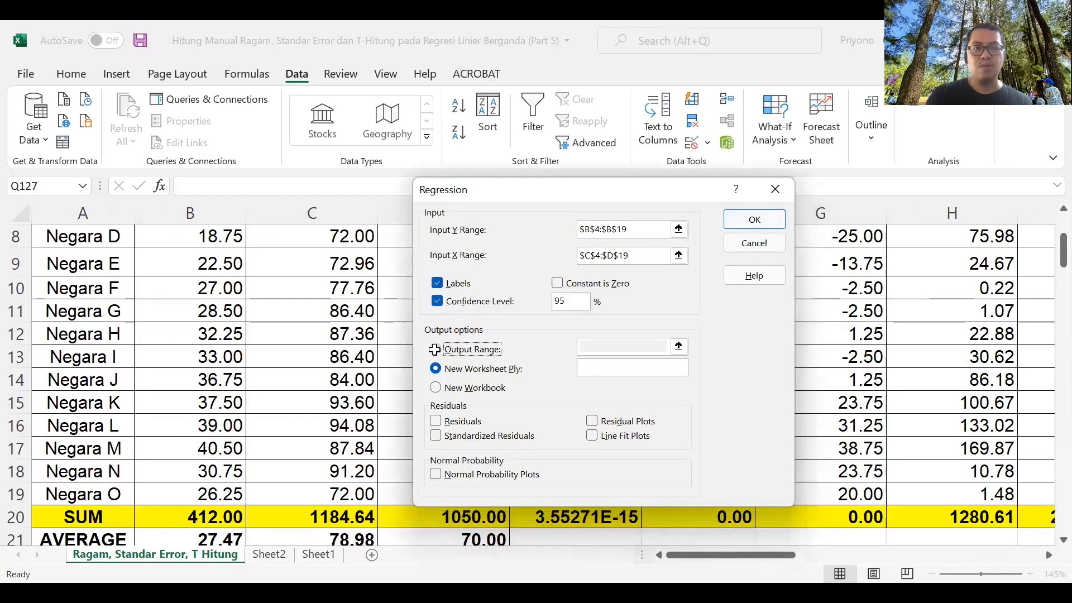
click(679, 346)
scroll(819, 402, down, 20)
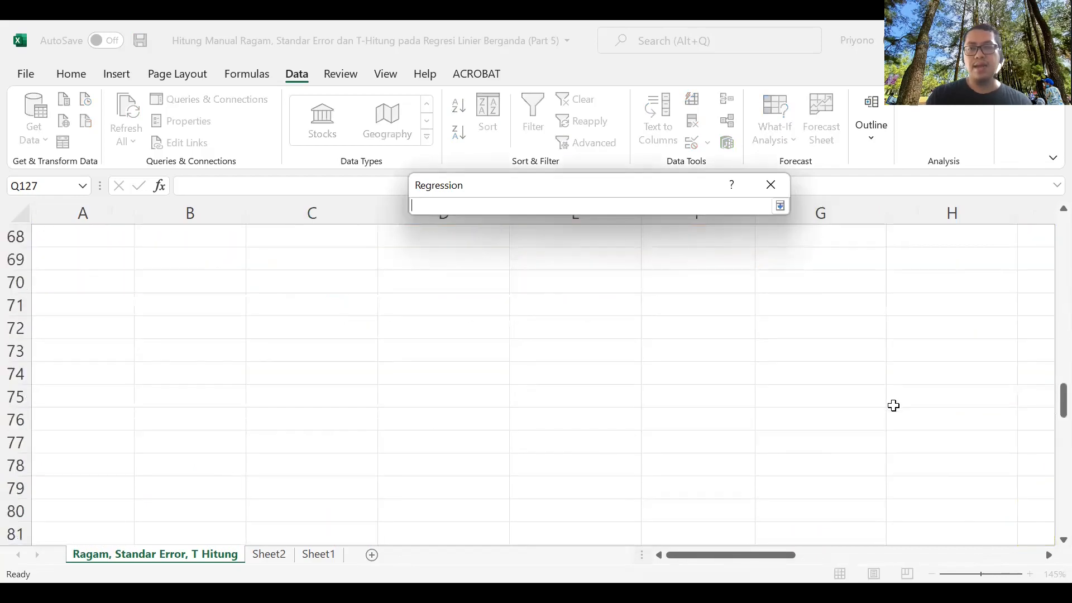
scroll(894, 405, down, 5)
drag(793, 555, 890, 553)
scroll(879, 527, down, 15)
scroll(881, 518, up, 4)
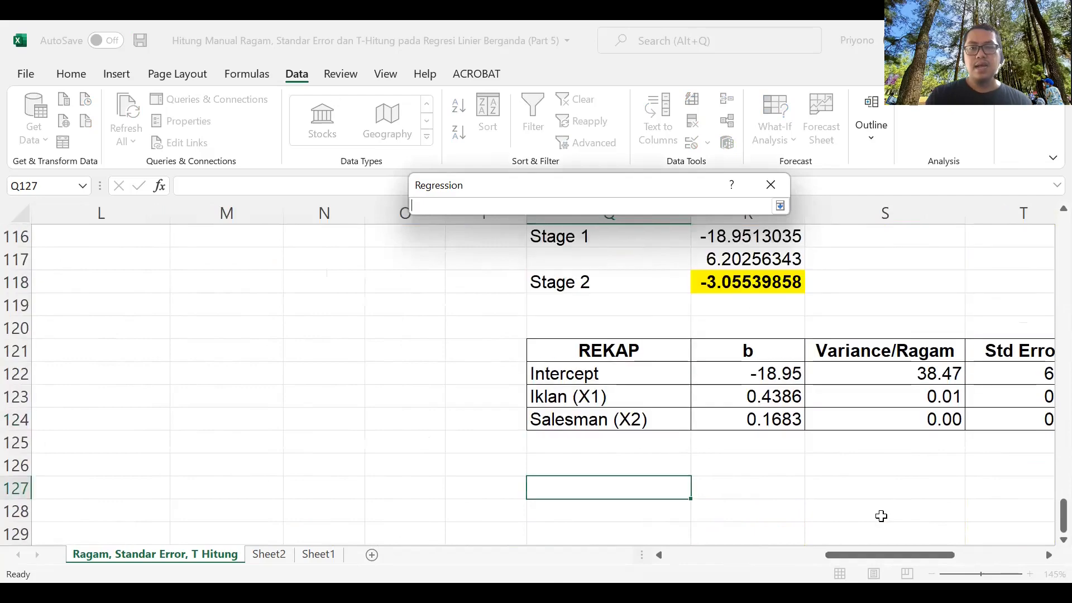
click(576, 490)
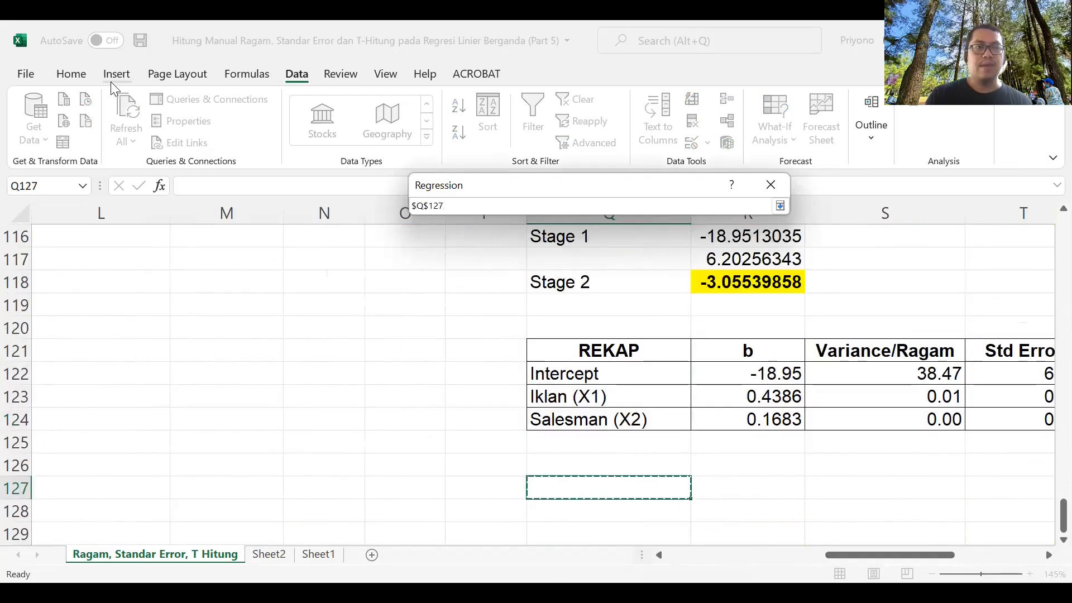
click(780, 206)
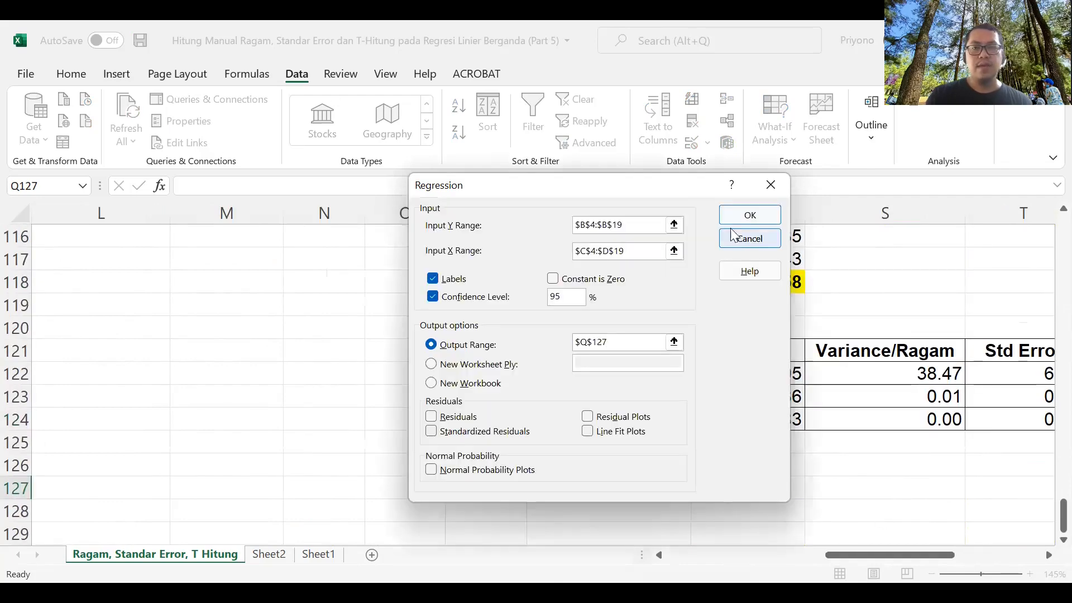
click(753, 218)
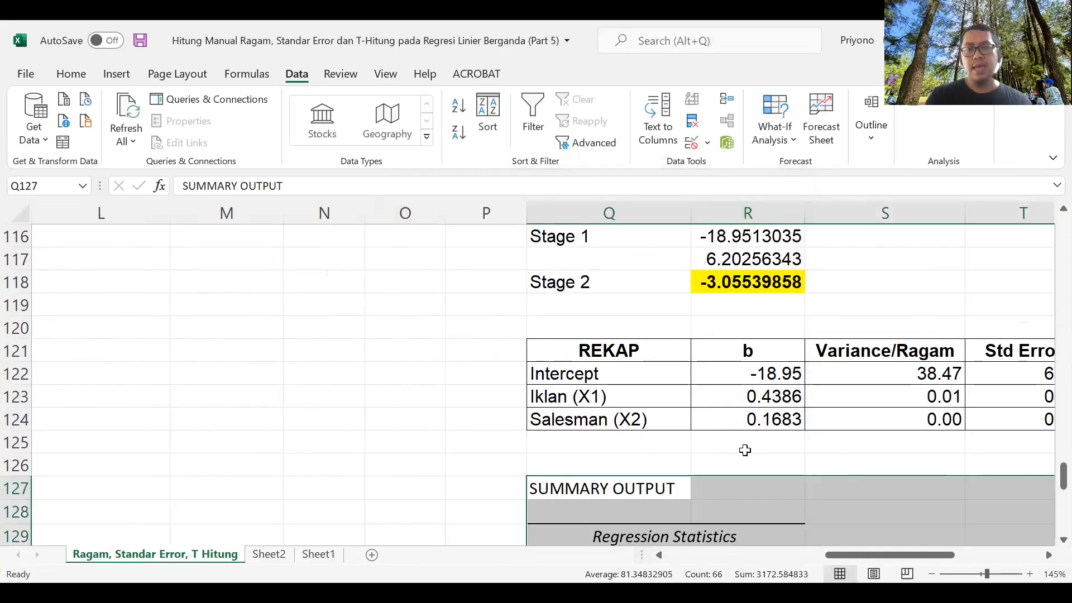
Step: Examine the coefficients, standard errors, t Stat and P-values in Q142:U145 of the regression output
scroll(746, 449, down, 2)
scroll(746, 449, down, 3)
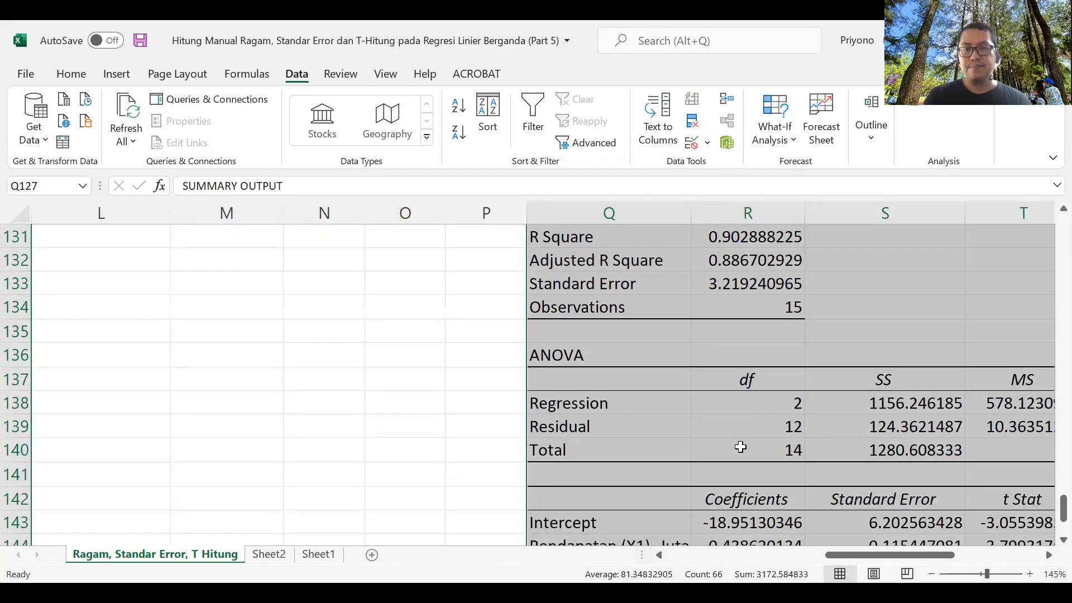
scroll(752, 440, down, 2)
click(729, 426)
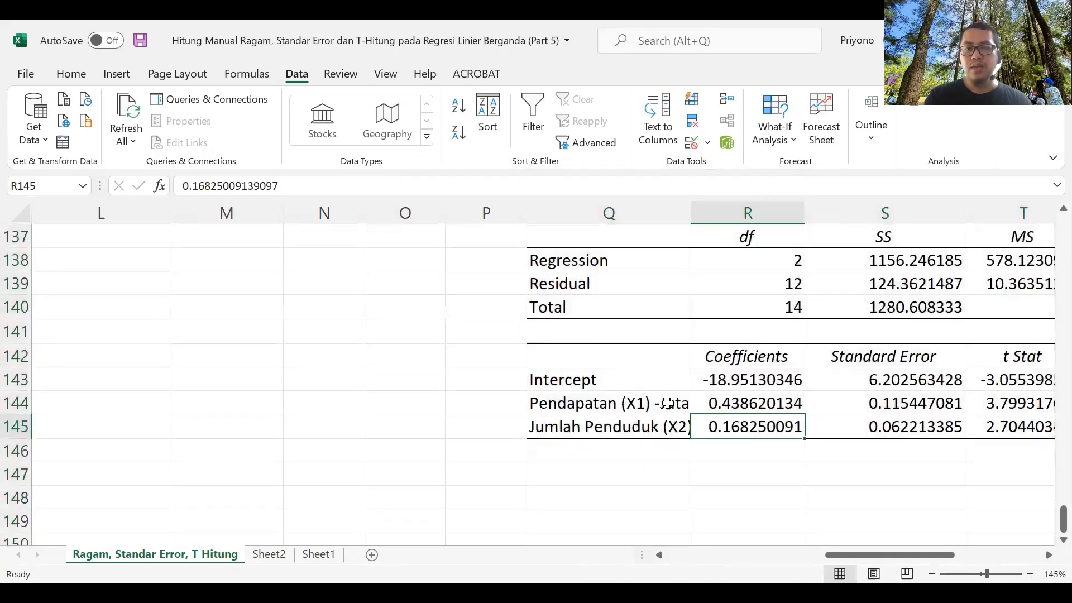
drag(580, 349, 646, 423)
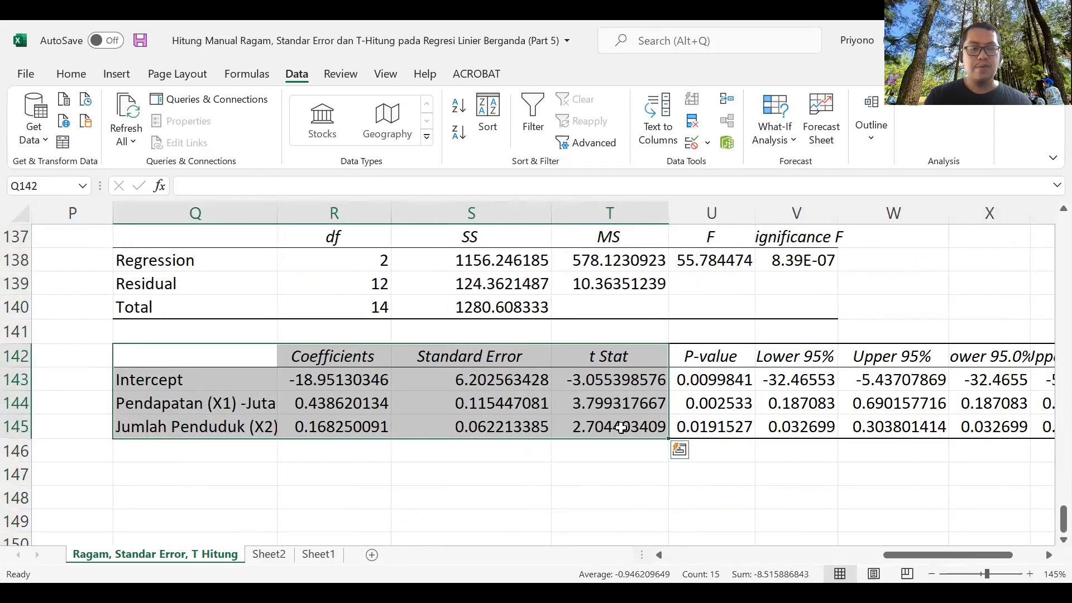
click(215, 350)
drag(385, 355, 698, 426)
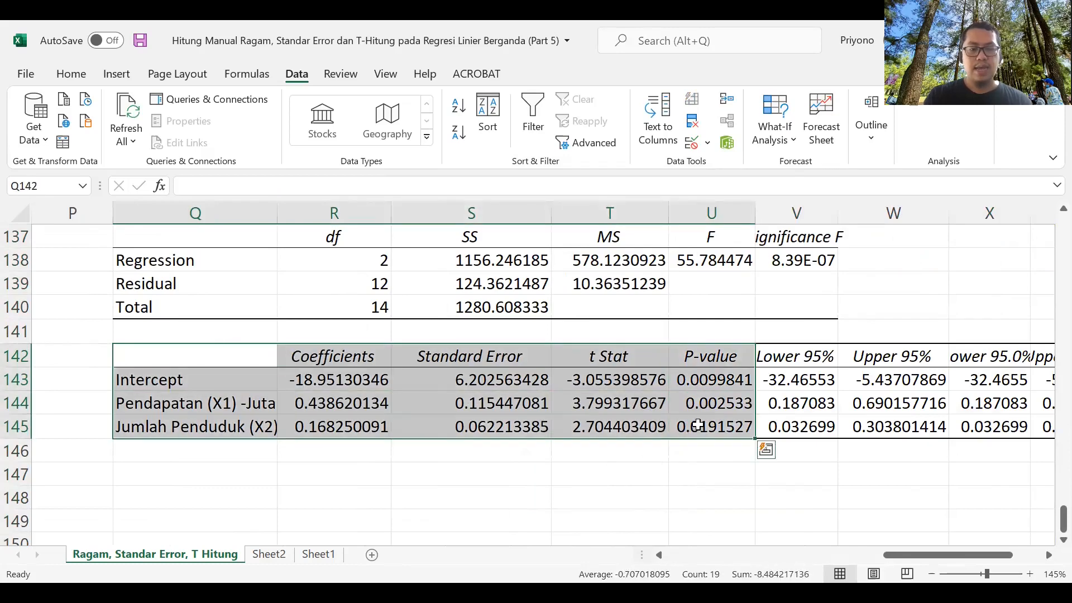
Step: Copy the coefficient table Q142:U145 from the regression output and paste it at S126, below the REKAP table
key(ctrl+c)
scroll(692, 422, up, 6)
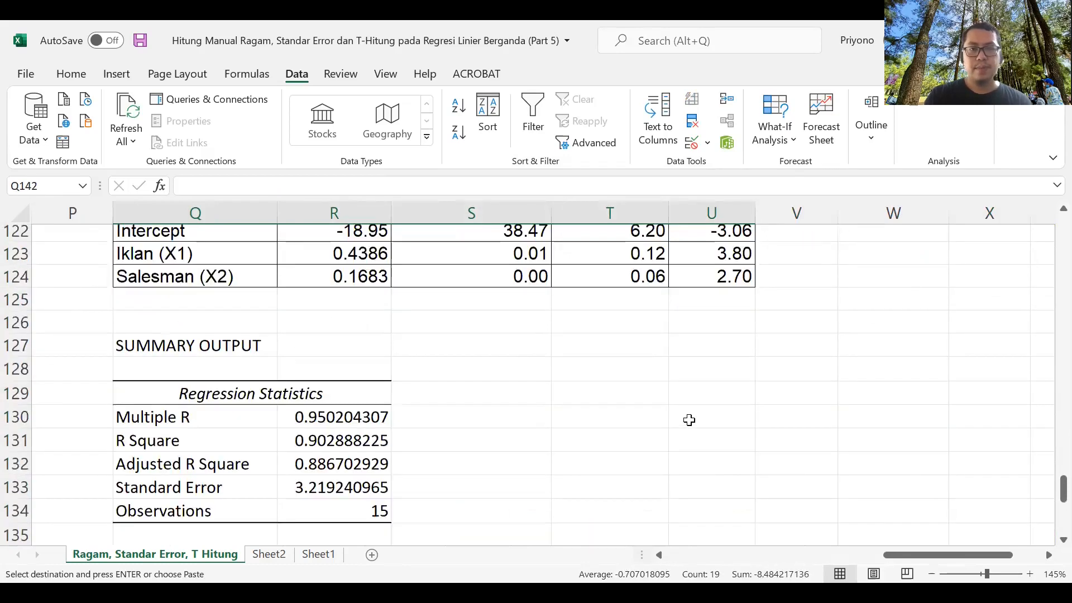
click(490, 401)
key(ctrl+v)
click(581, 493)
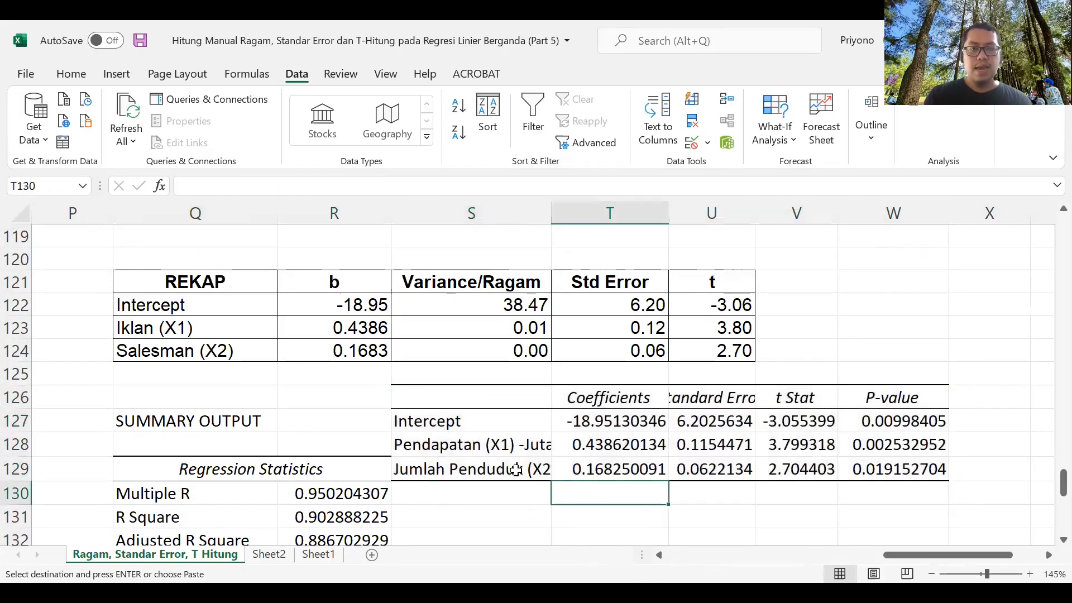
Step: Compare the intercept's b value with the pasted coefficient and fill the REKAP b values in R122:R124 yellow
click(339, 313)
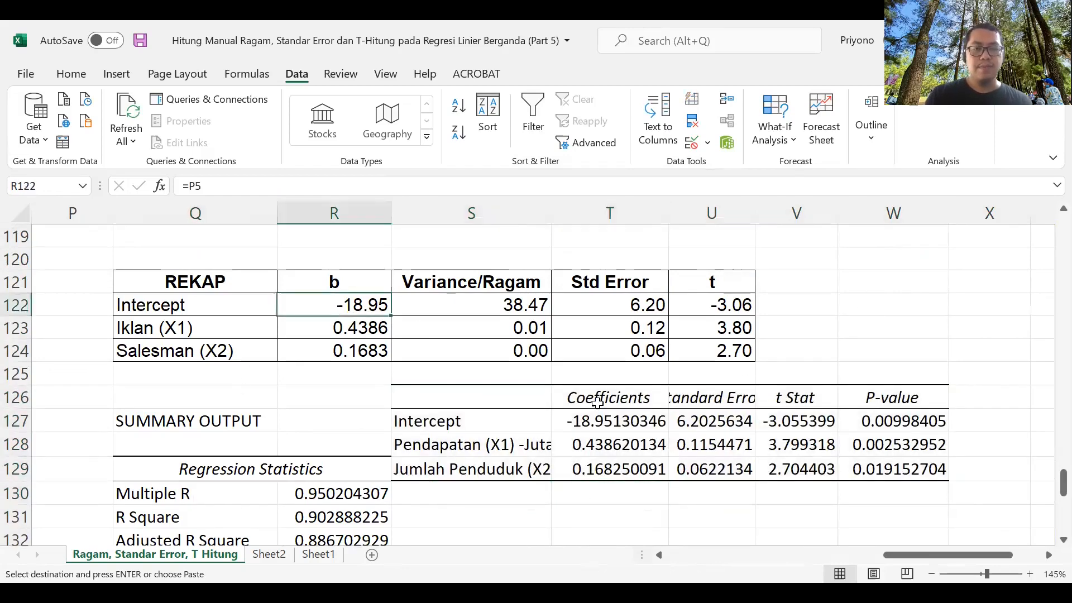
click(626, 431)
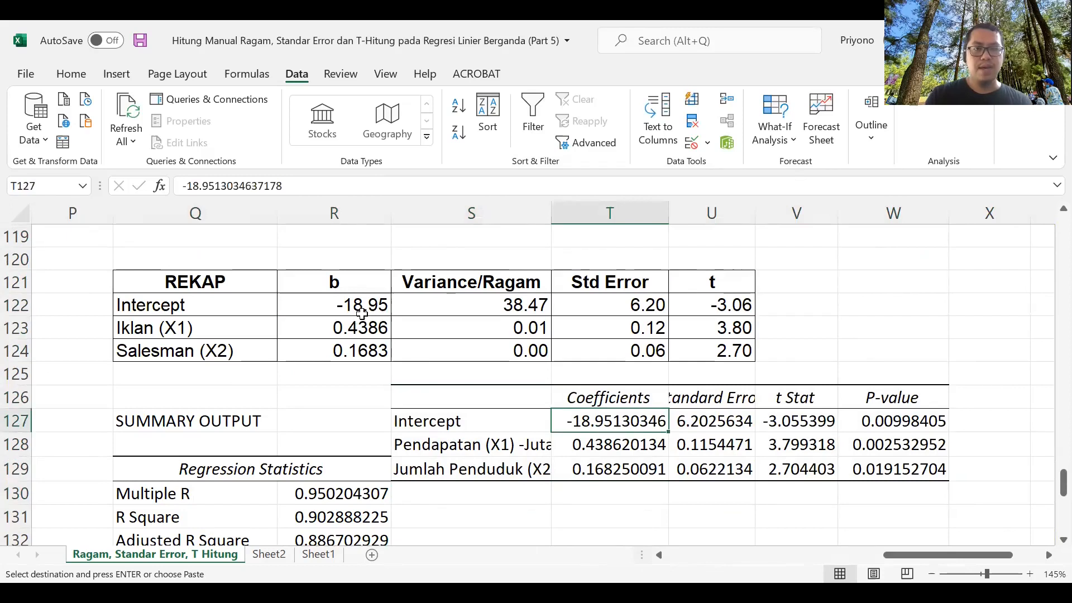
drag(360, 302, 368, 353)
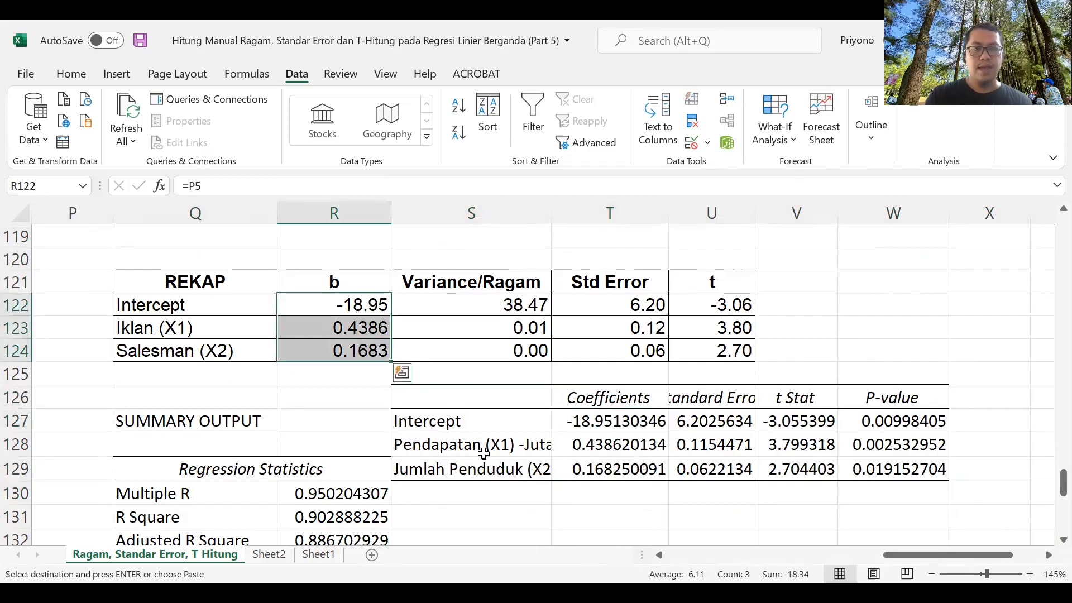
click(71, 74)
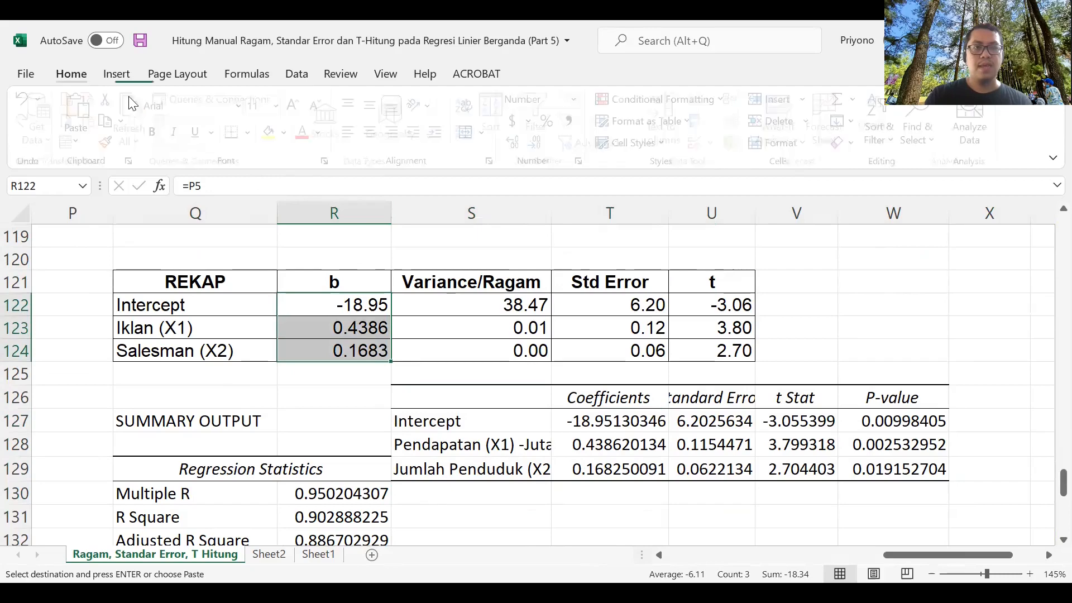
click(274, 133)
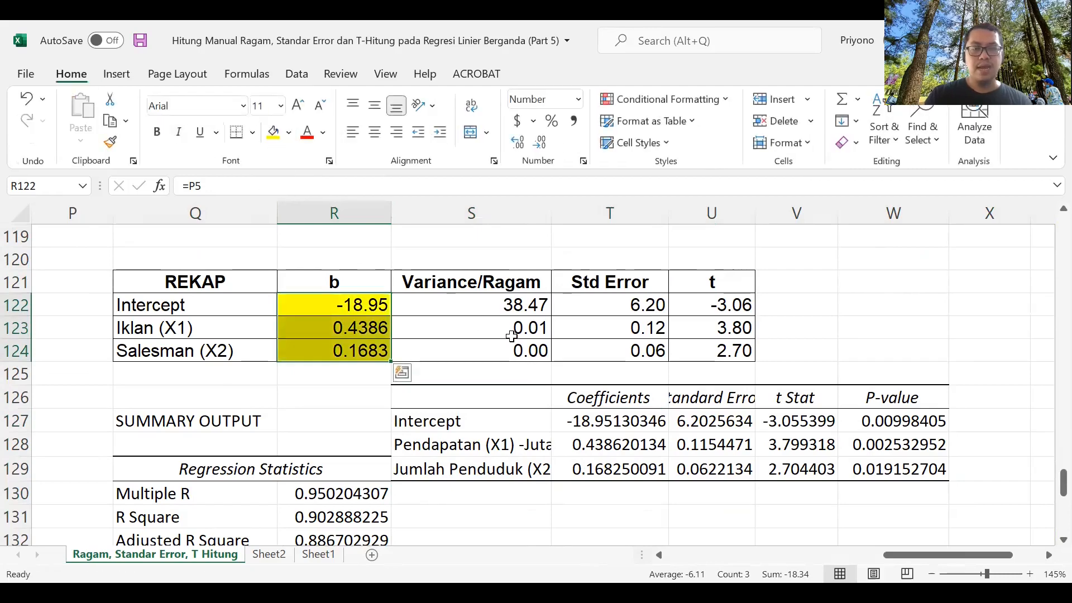
Step: Fill the REKAP Std Error values in T122:T124 yellow
click(503, 309)
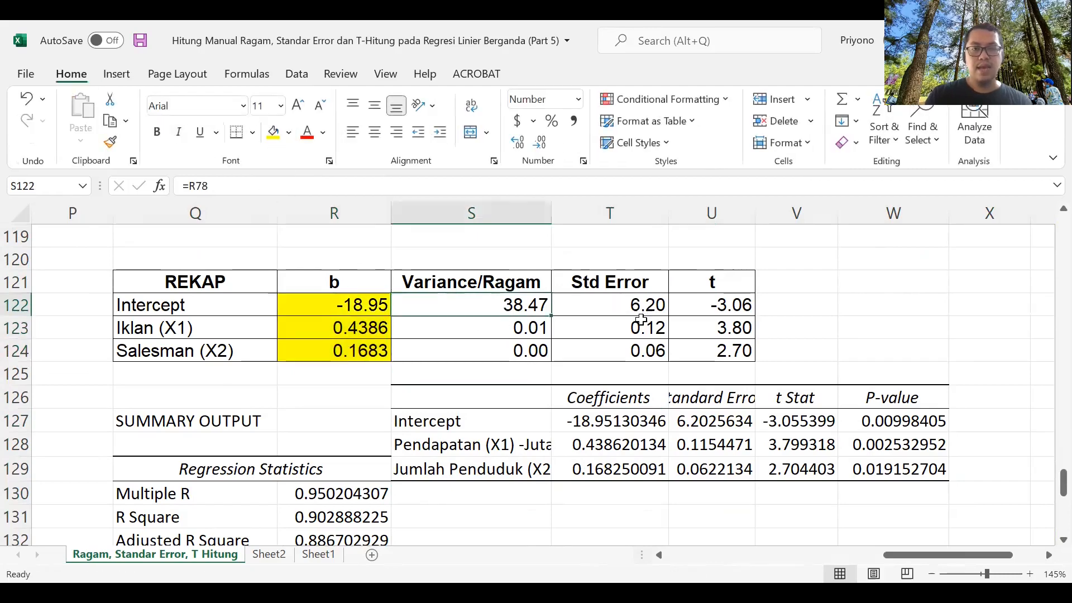
drag(641, 304, 642, 352)
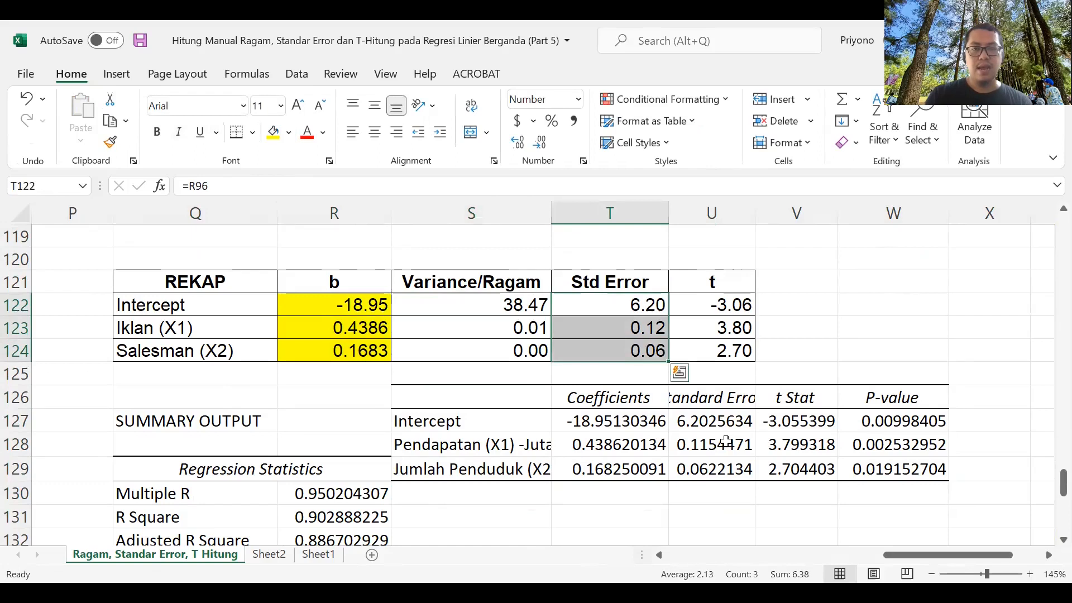
click(273, 133)
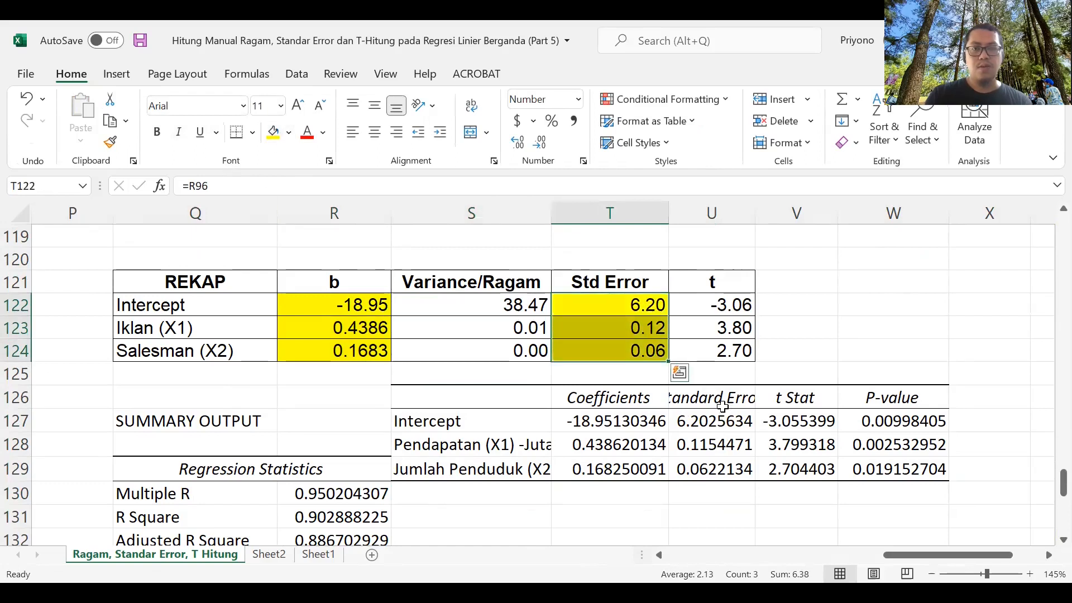
Step: Compare the pasted standard errors with the REKAP ones and display T122:T124 with three decimal places
drag(717, 421, 715, 468)
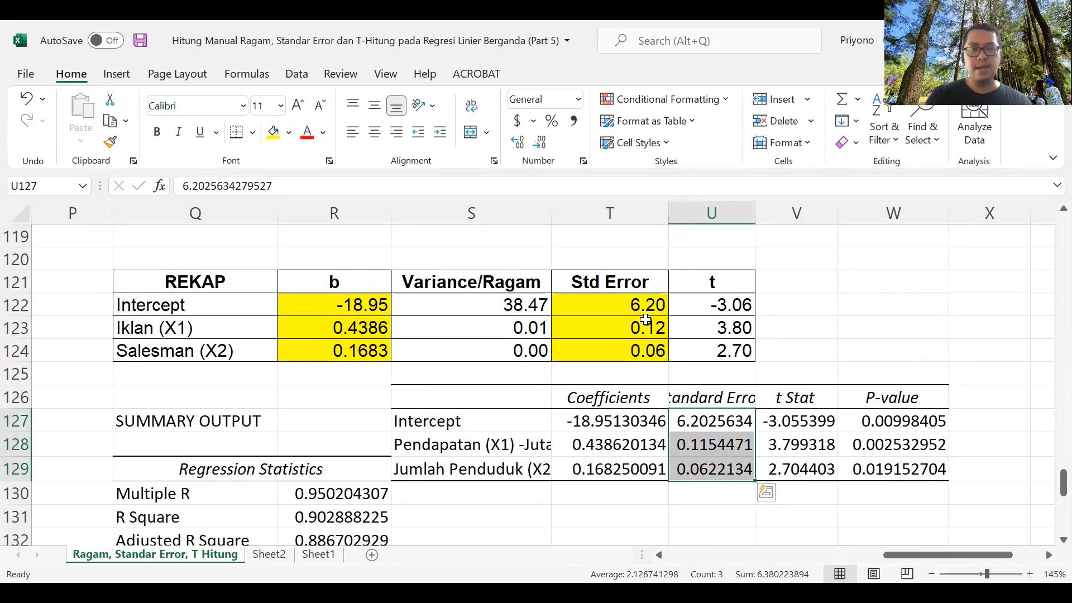
drag(640, 302, 635, 339)
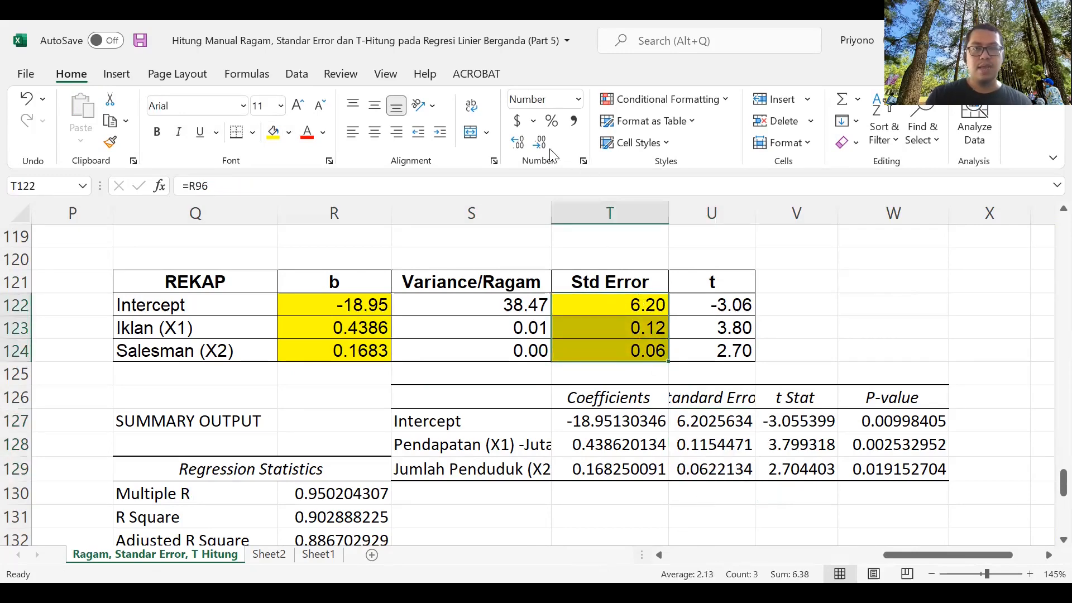
click(540, 143)
click(523, 145)
click(522, 146)
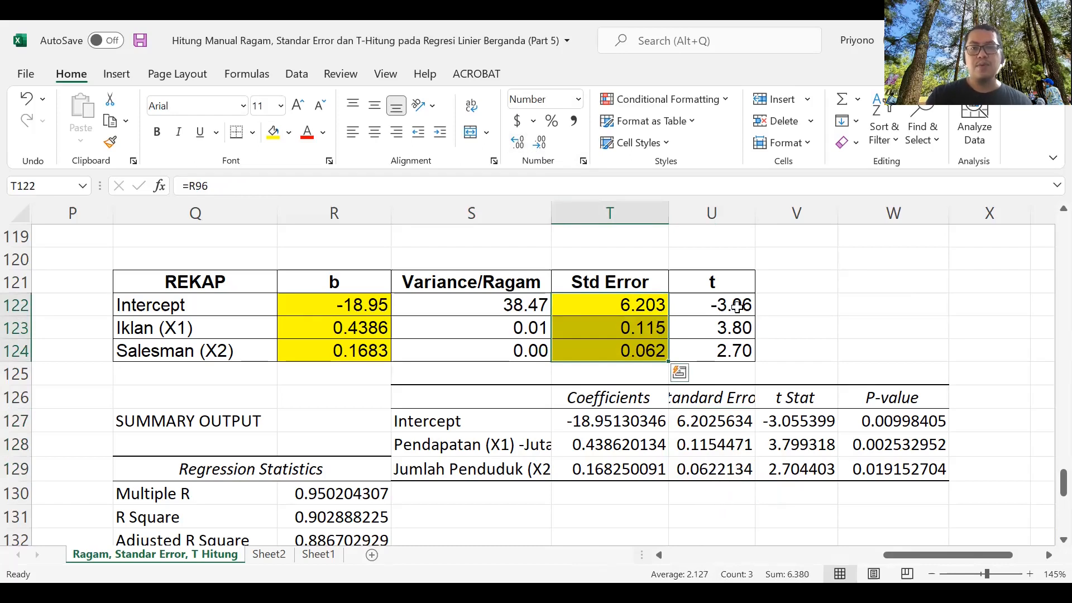
Step: Display the REKAP t values in U122:U124 with three decimal places and fill them yellow
drag(735, 304, 739, 350)
click(519, 146)
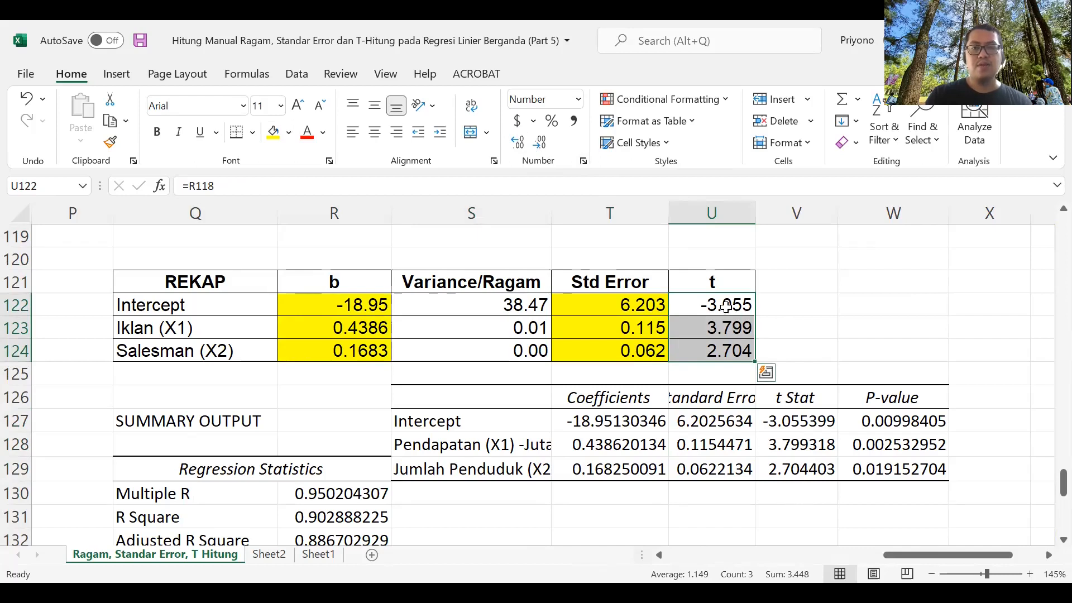
drag(726, 306, 729, 338)
click(273, 133)
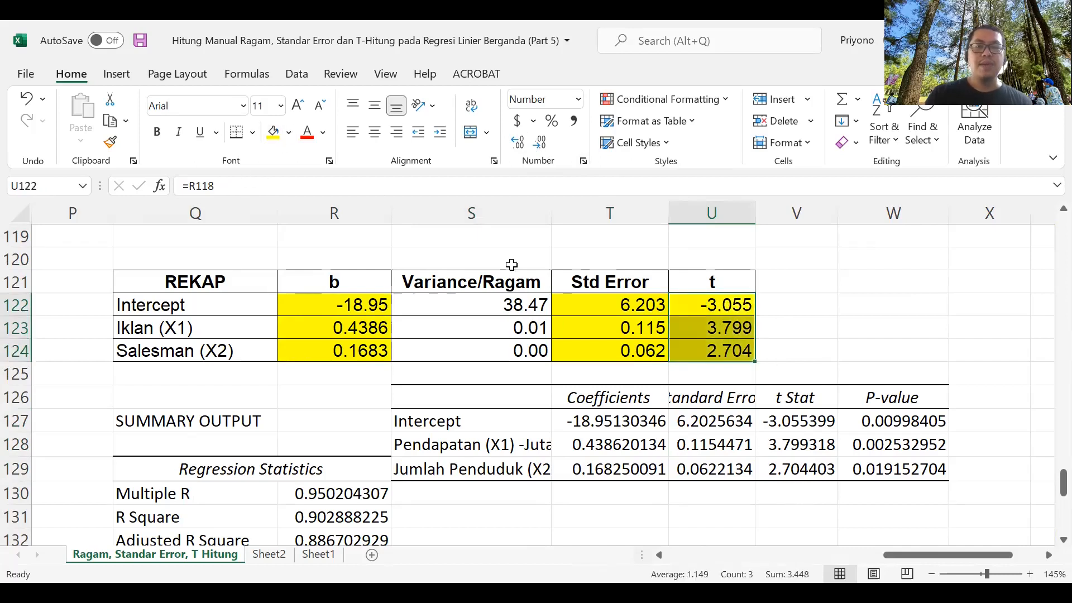
Step: Fill the t Stat values in V127:V129 of the pasted regression table yellow
drag(802, 419, 804, 474)
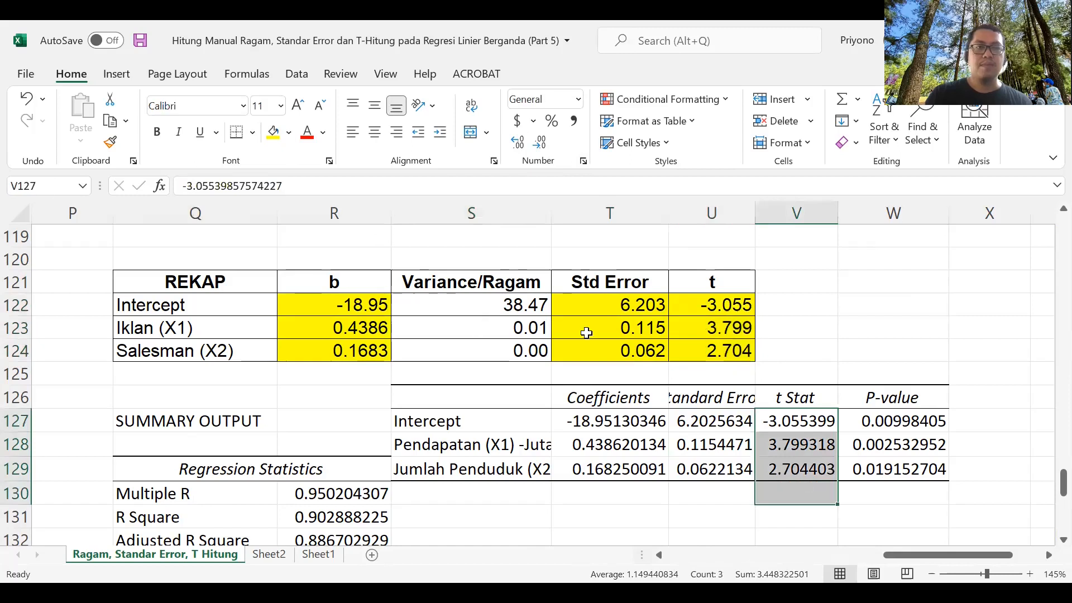
click(830, 475)
drag(802, 413, 805, 472)
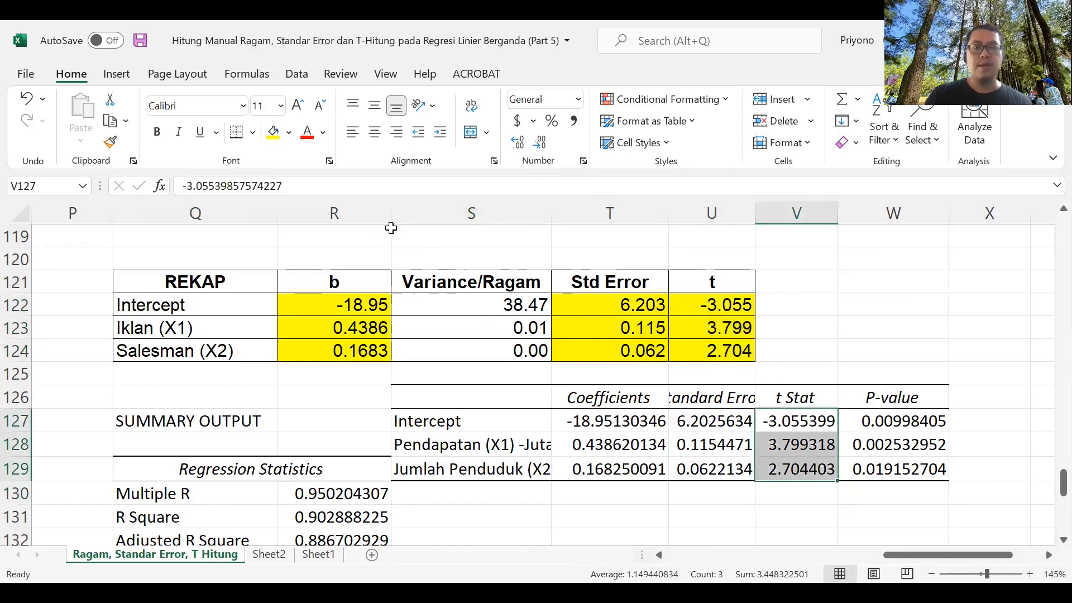
click(273, 133)
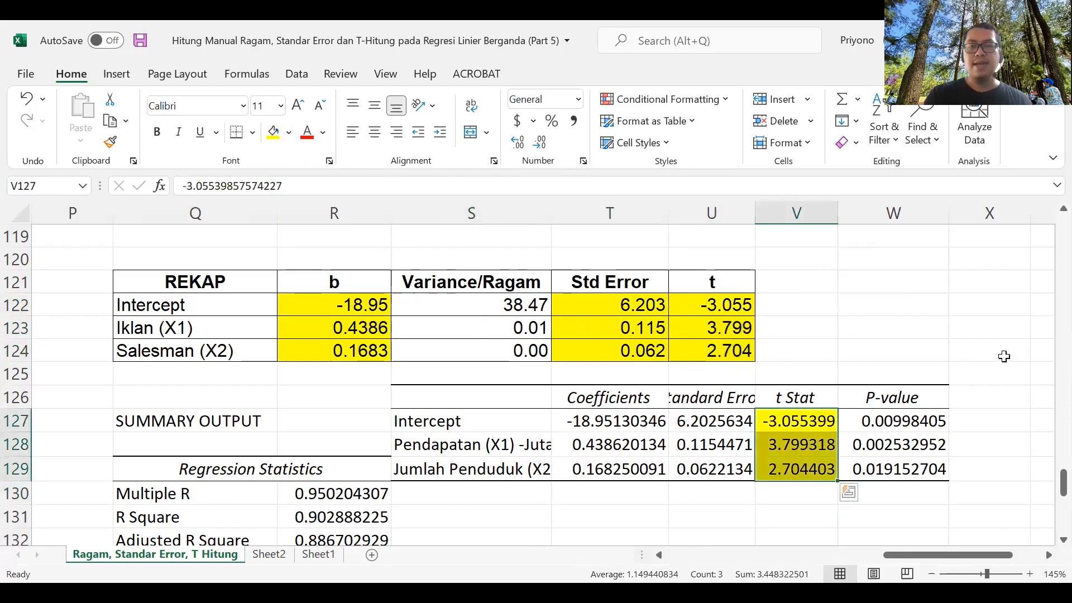
click(937, 321)
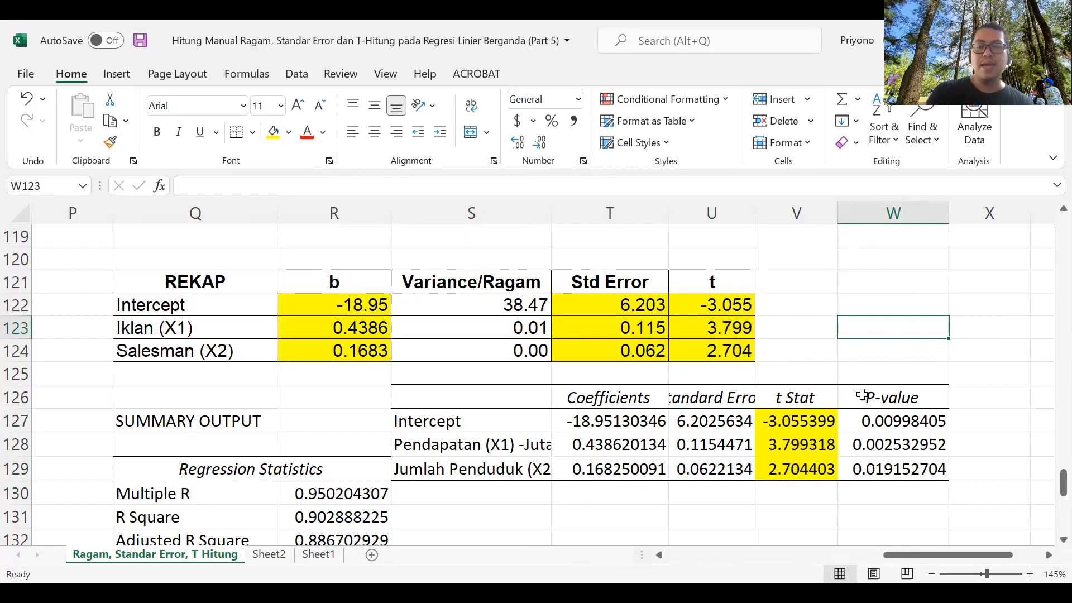
drag(885, 420, 890, 468)
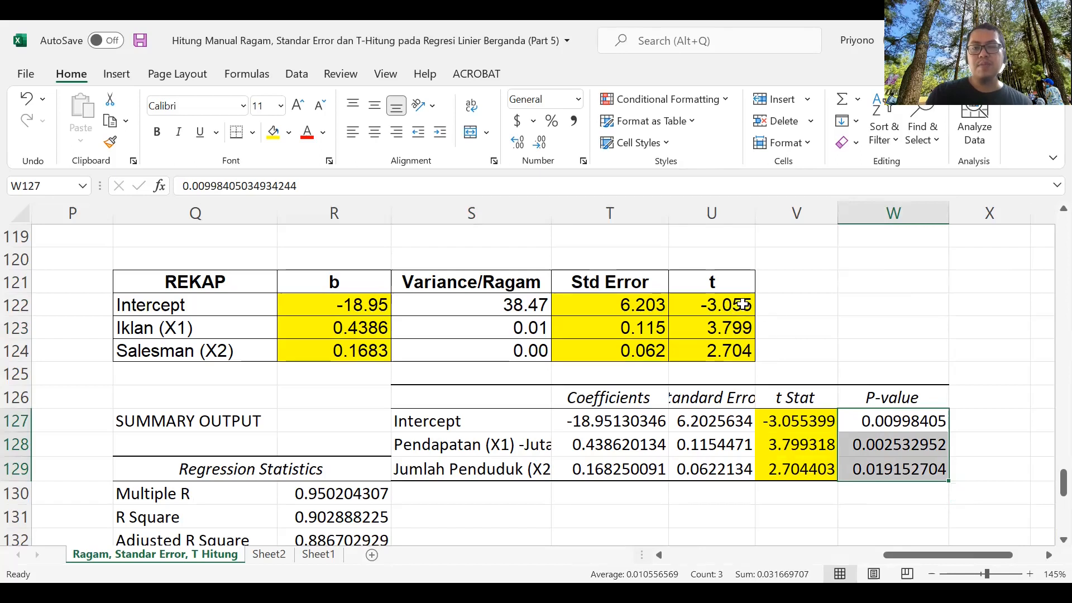
click(858, 303)
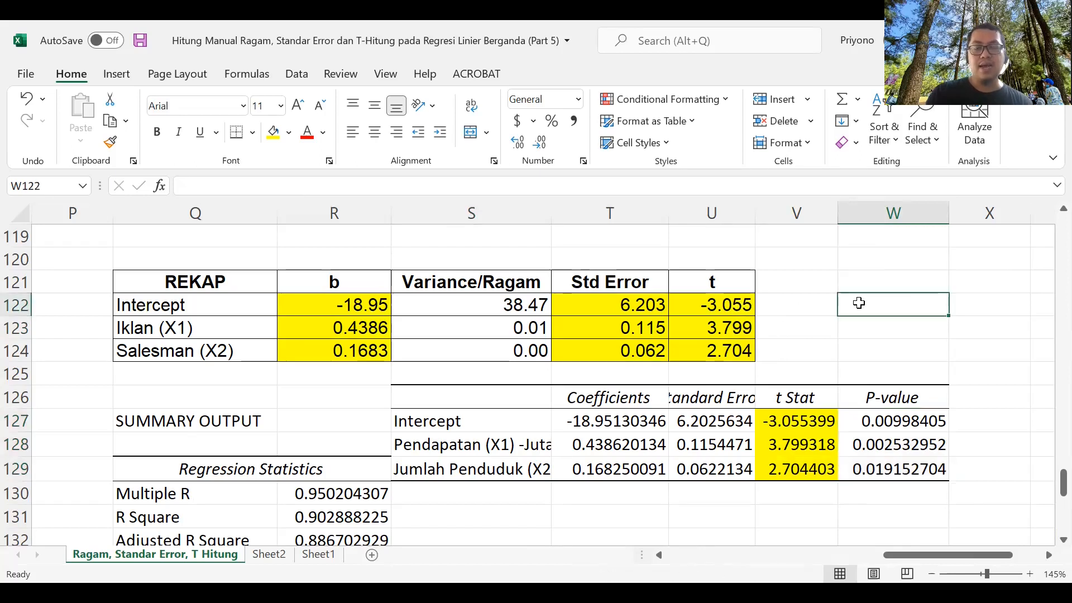
text(=)
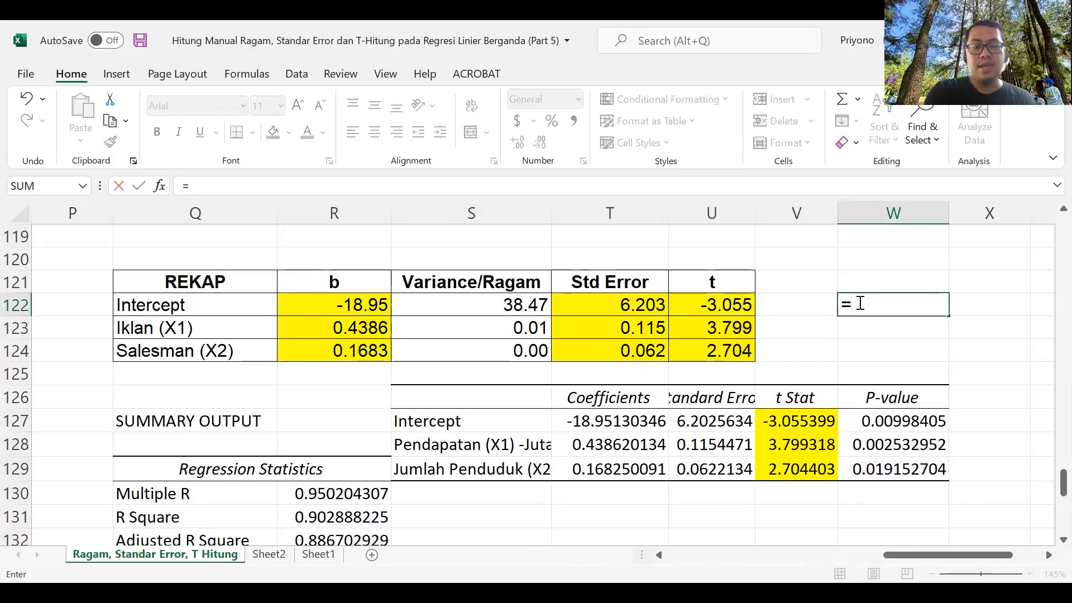
text(TINV)
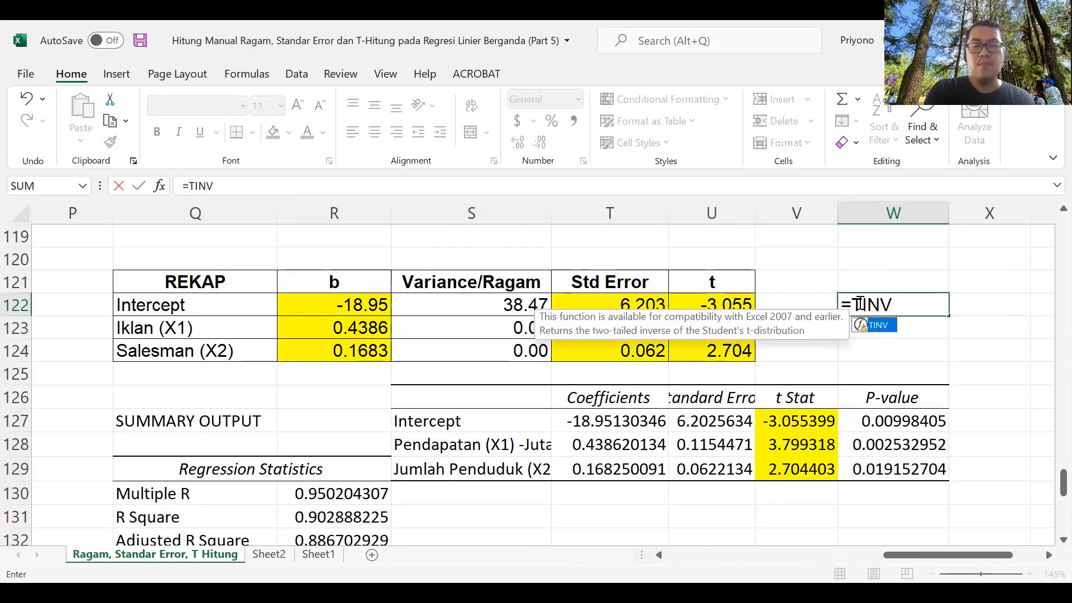
text(()
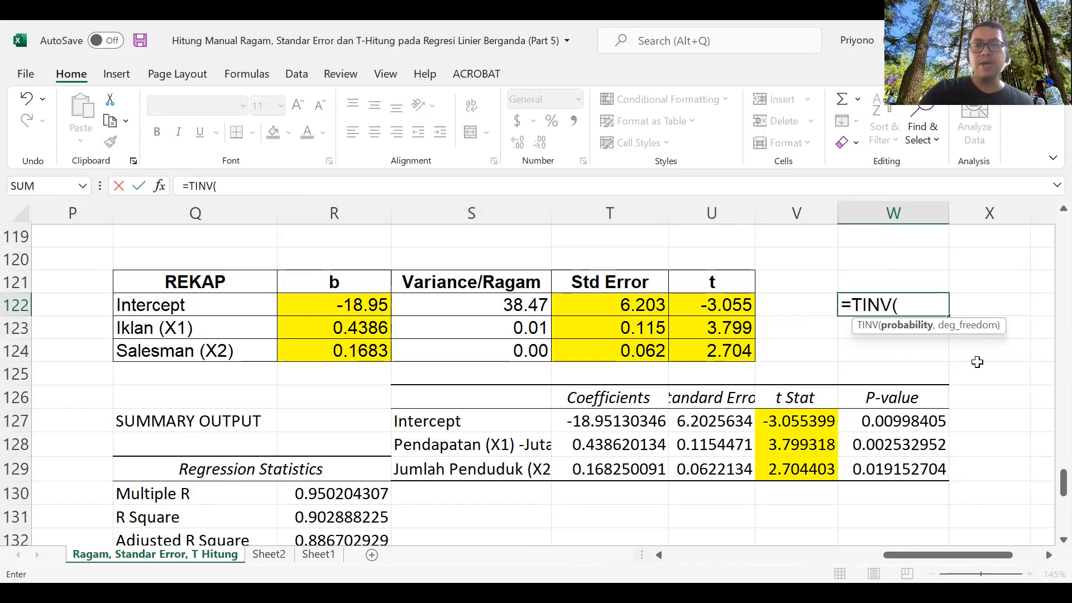
key(Escape)
click(946, 360)
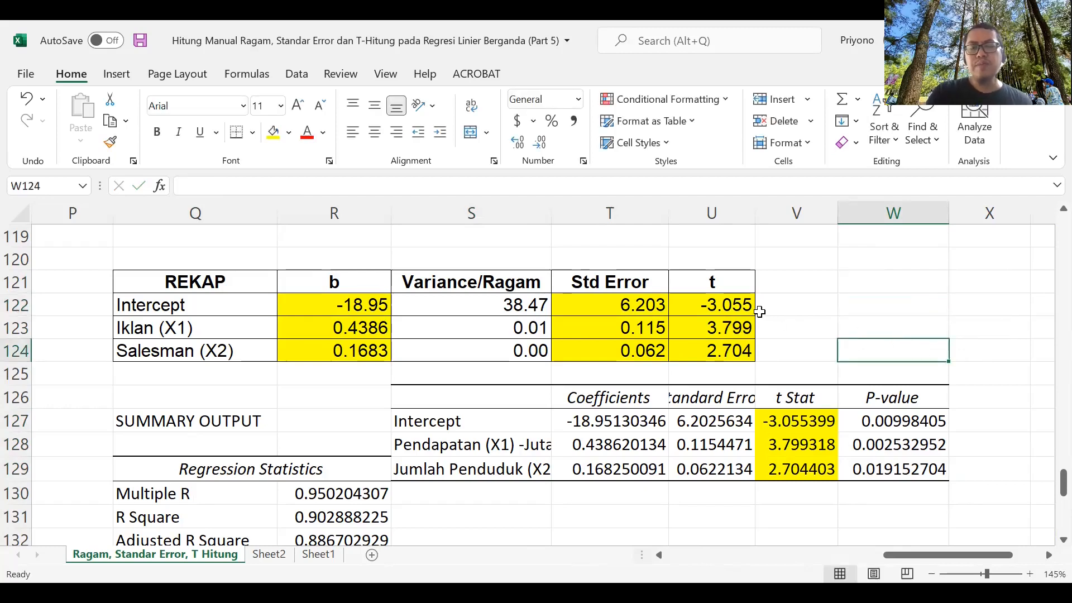